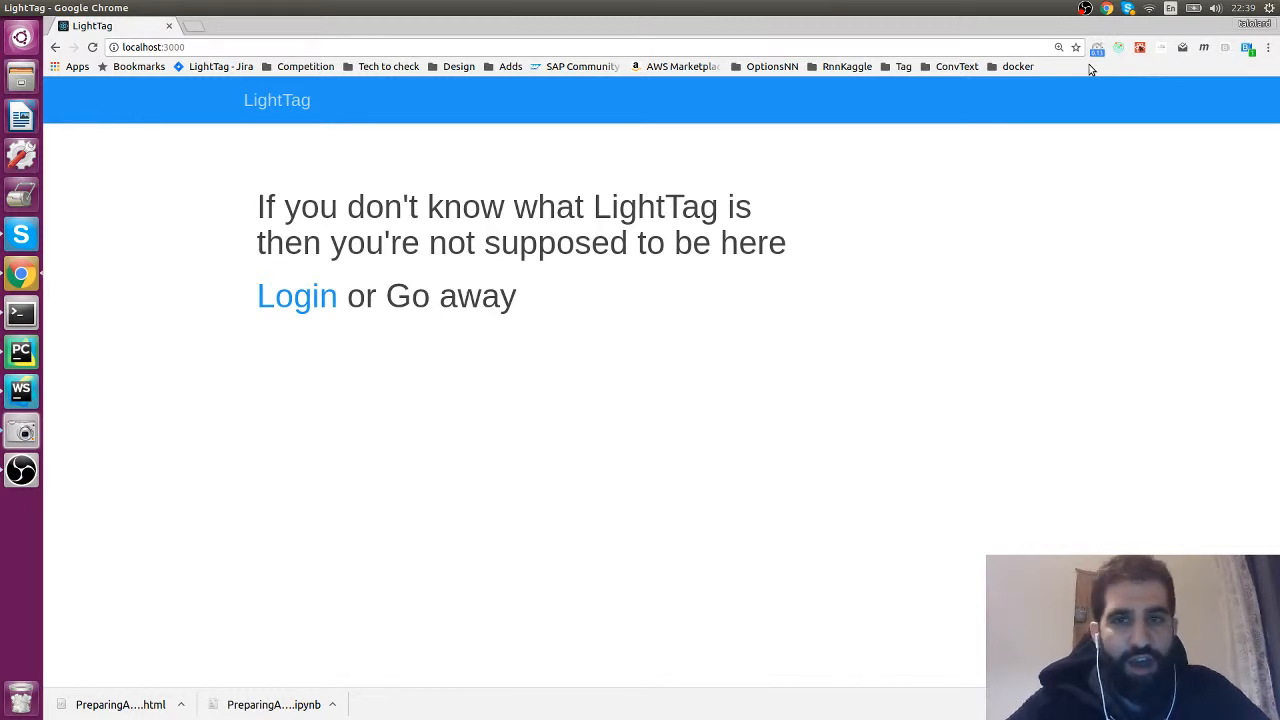
Go to the login page and log in to the annotation tool
left_click(306, 310)
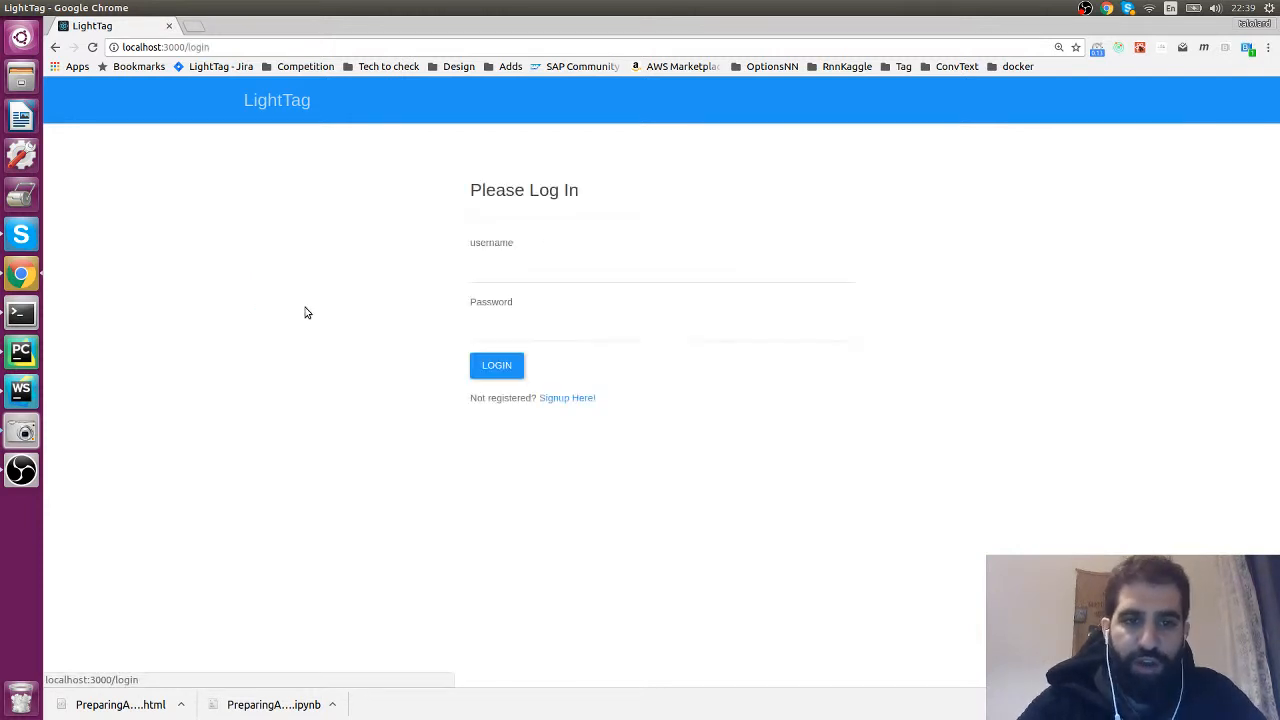
left_click(497, 366)
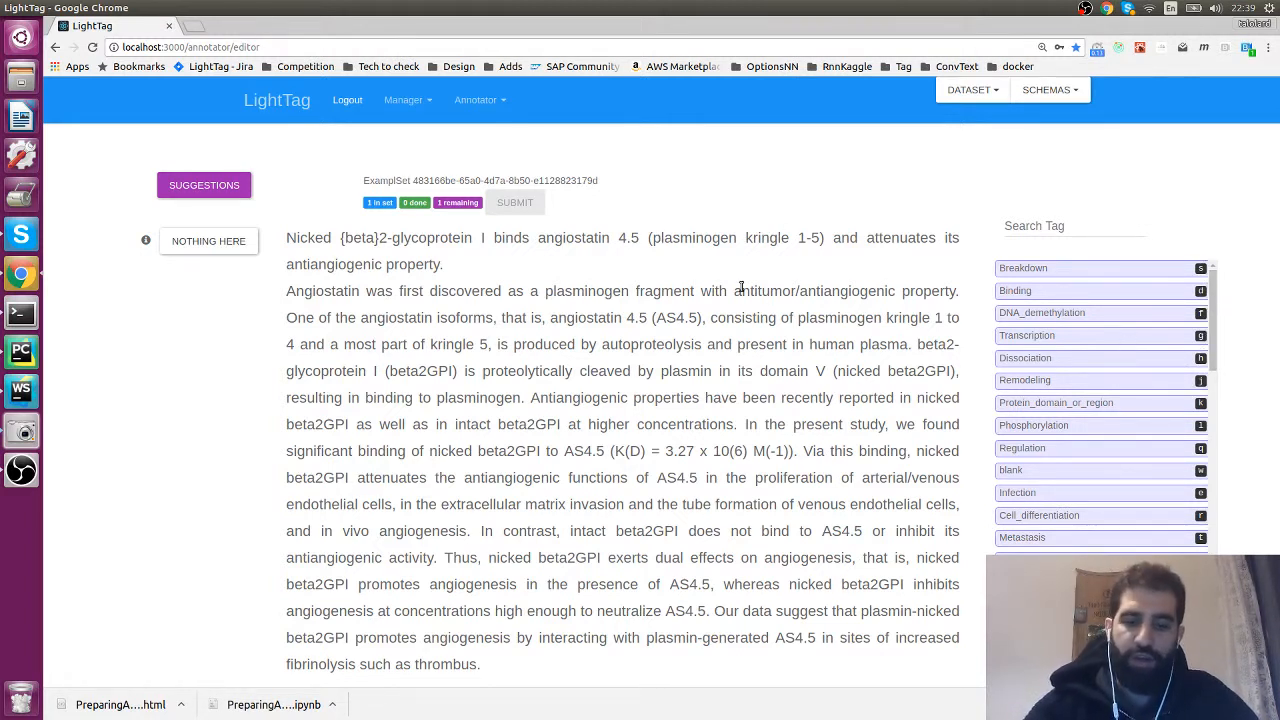
Try the tag shortcuts by activating several tags in turn, including Binding, Positive_regulation and Infection, and clear the active tag
key("j")
key("d")
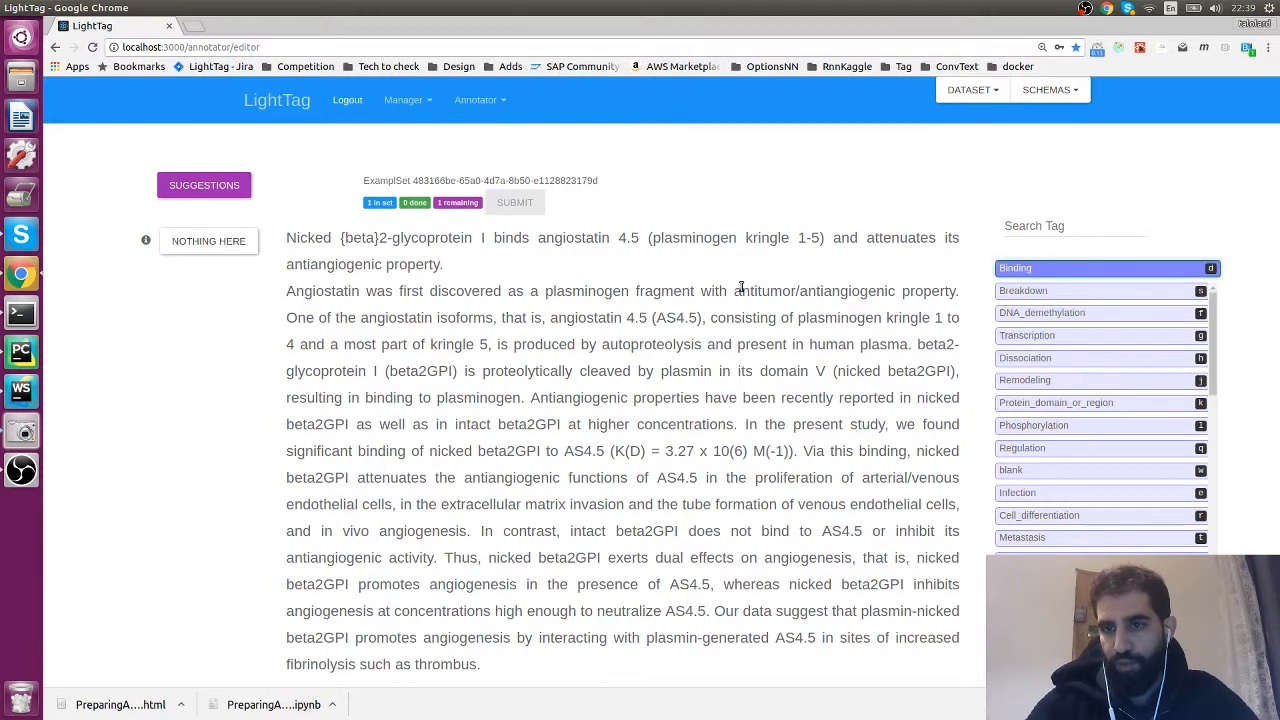
key("s")
key("k")
key("i")
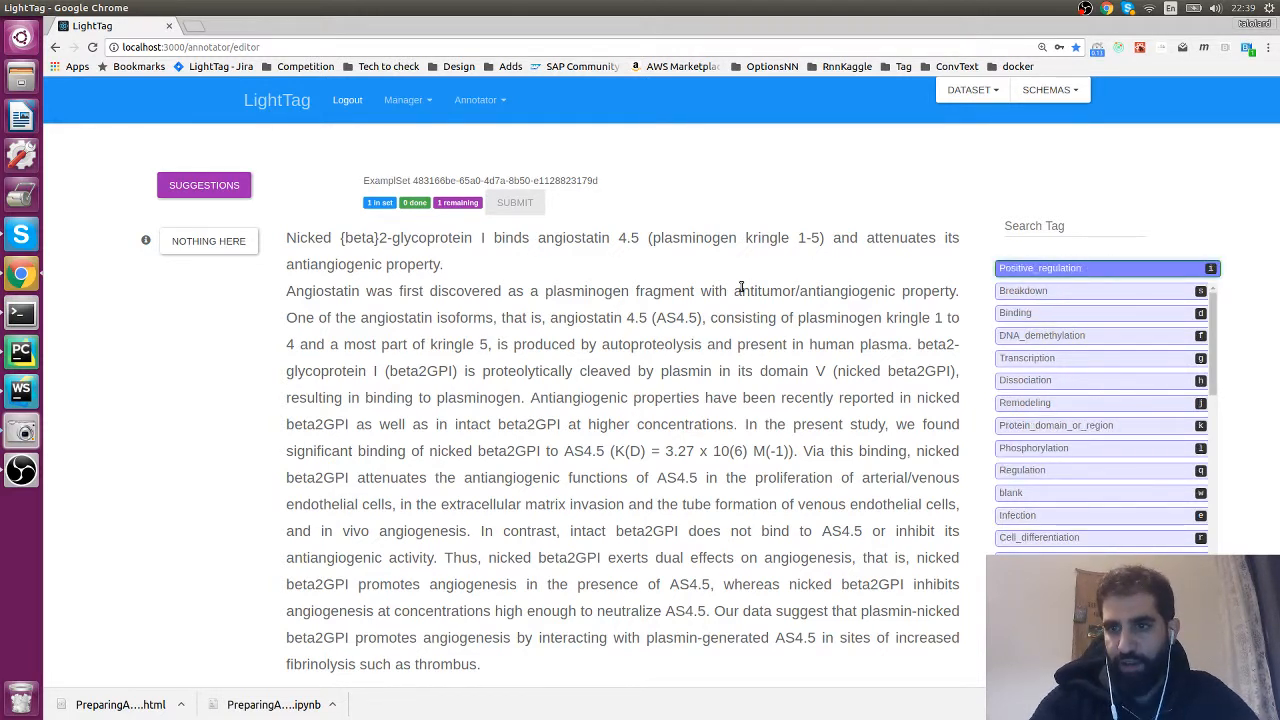
key("8")
key("e")
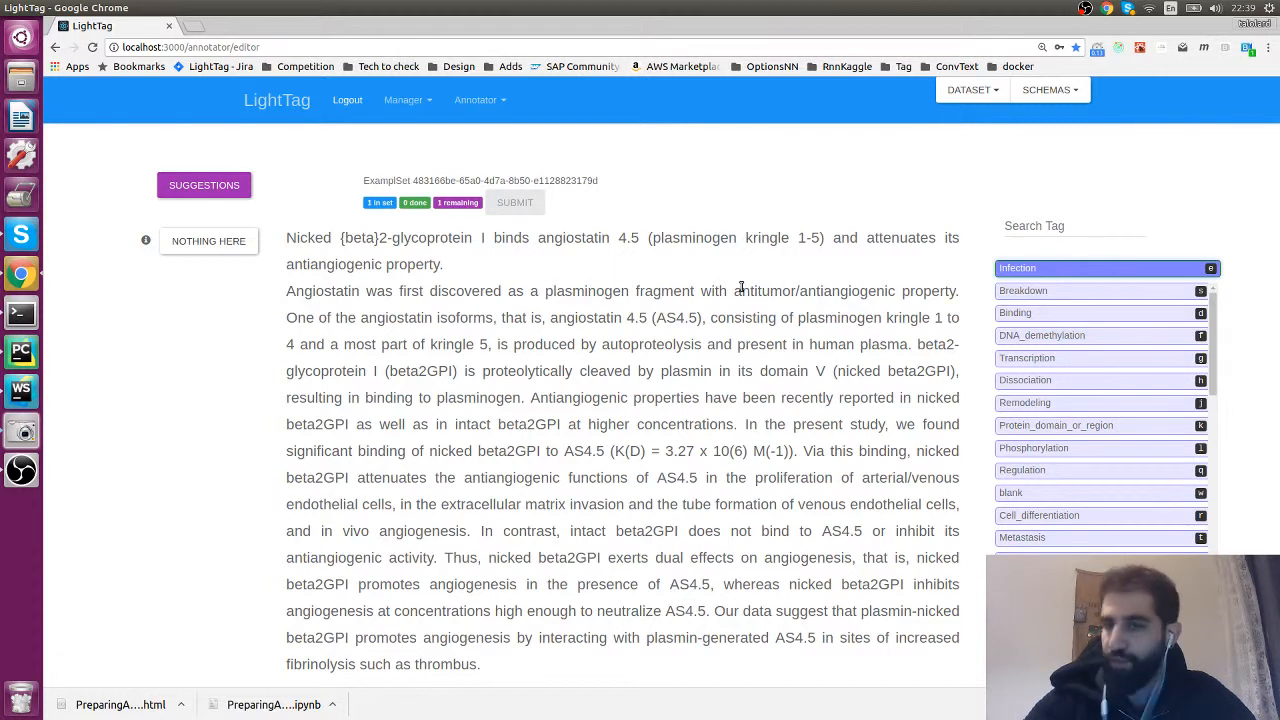
key("Escape")
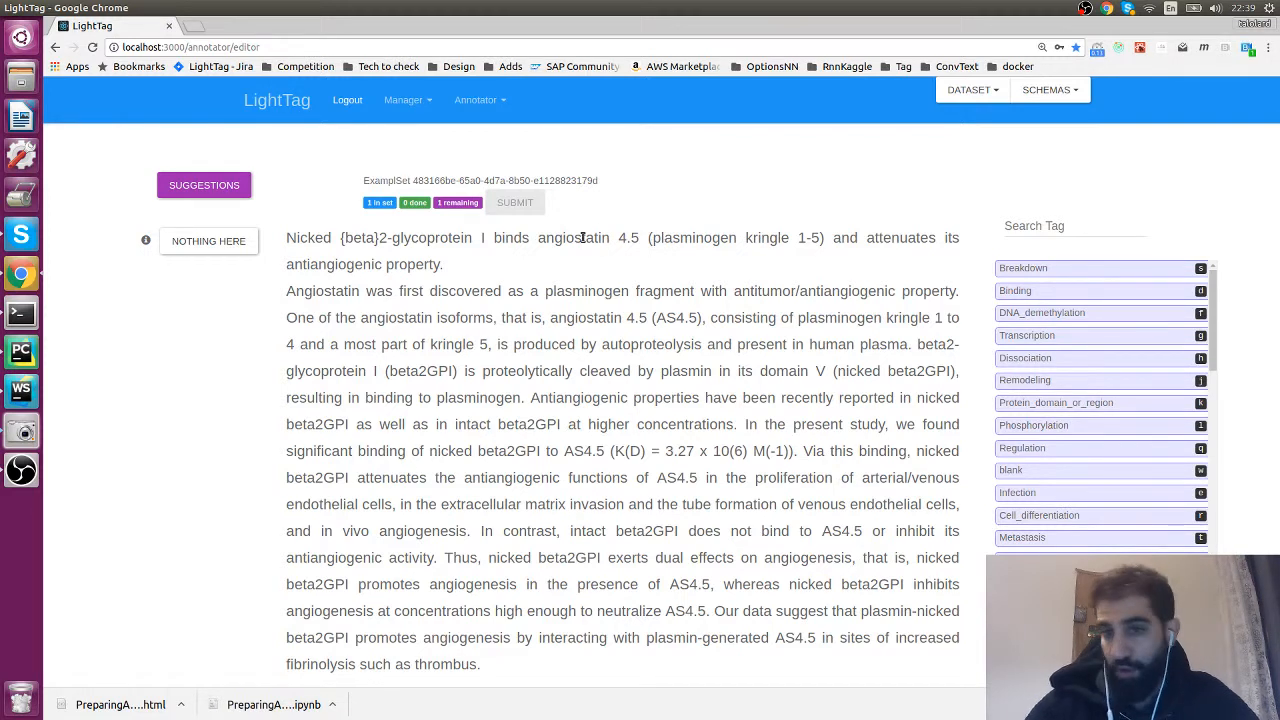
Tag "angiostatin" in the first line as Localization, and "antiangiogenic" and "first discovered as a plasminogen" as Binding
key("b")
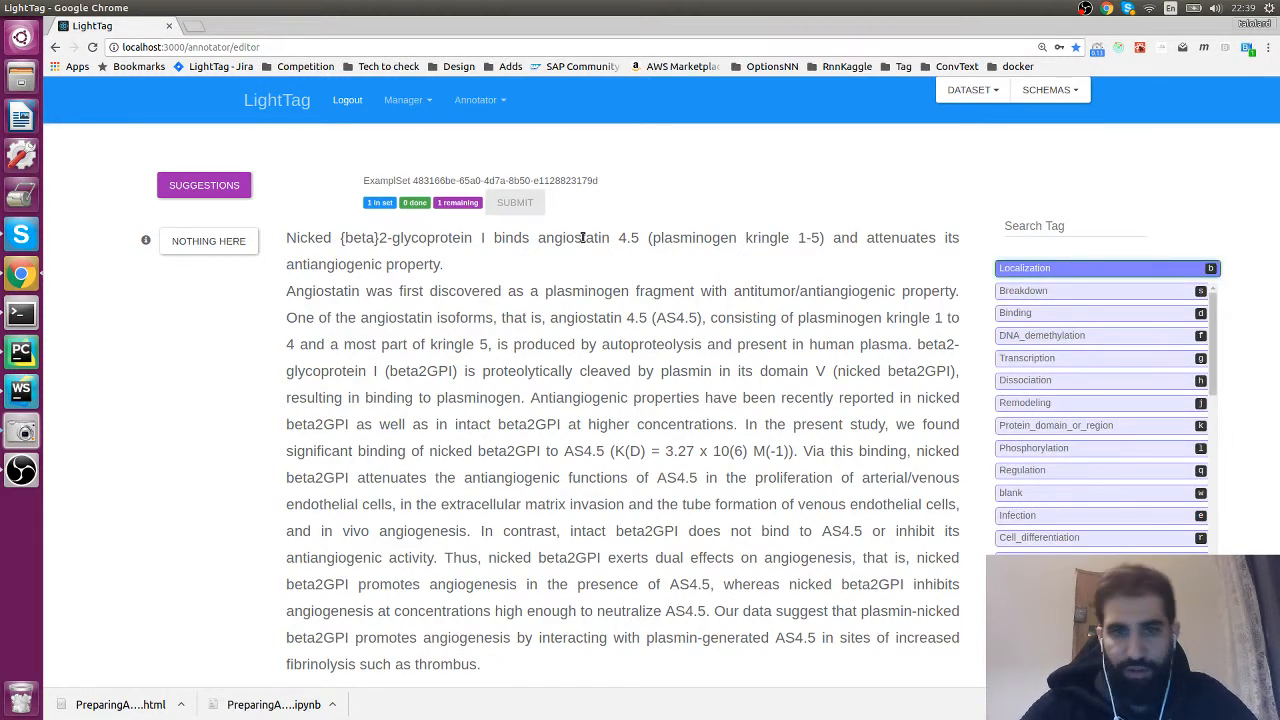
double_click(583, 237)
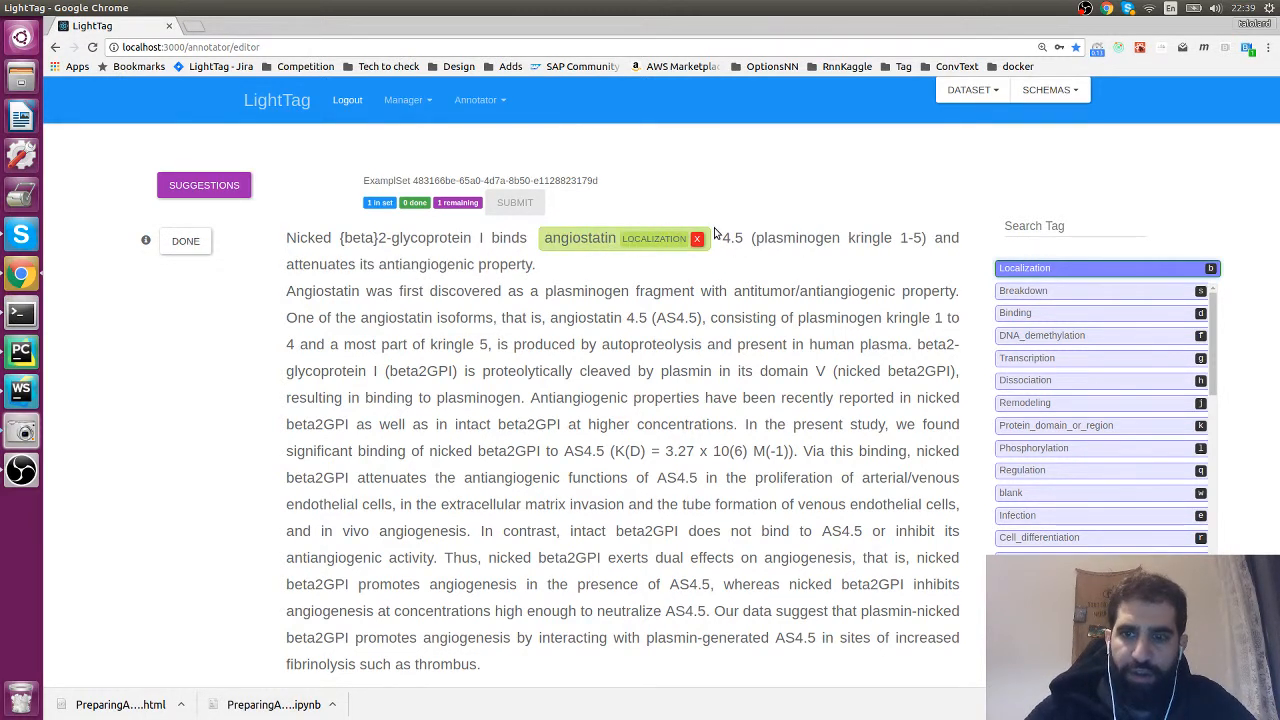
key("d")
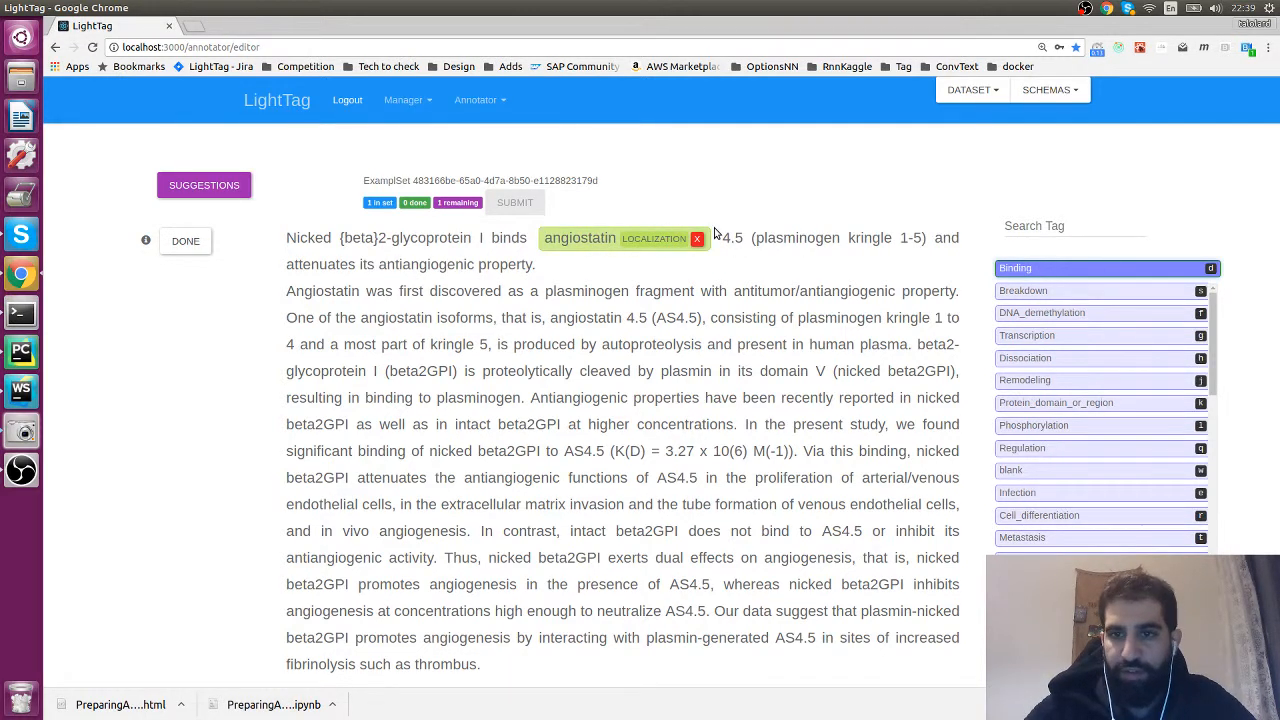
double_click(428, 265)
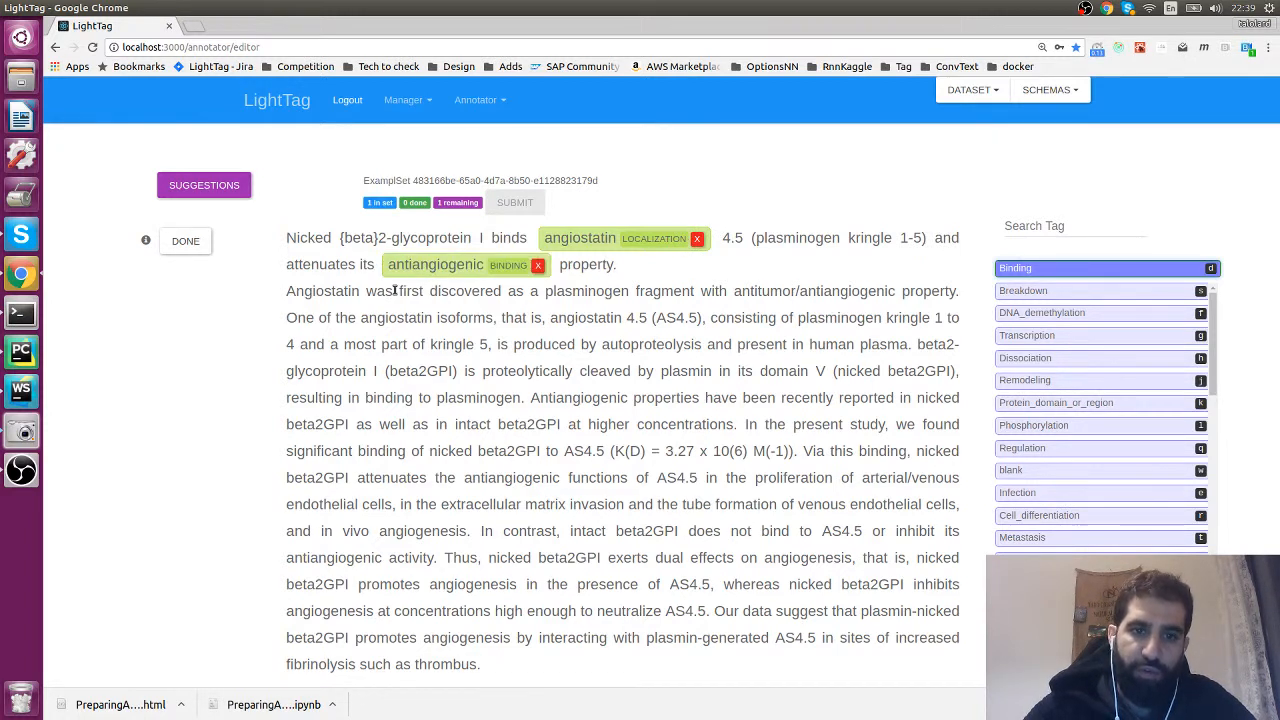
left_click_drag(395, 290, 629, 292)
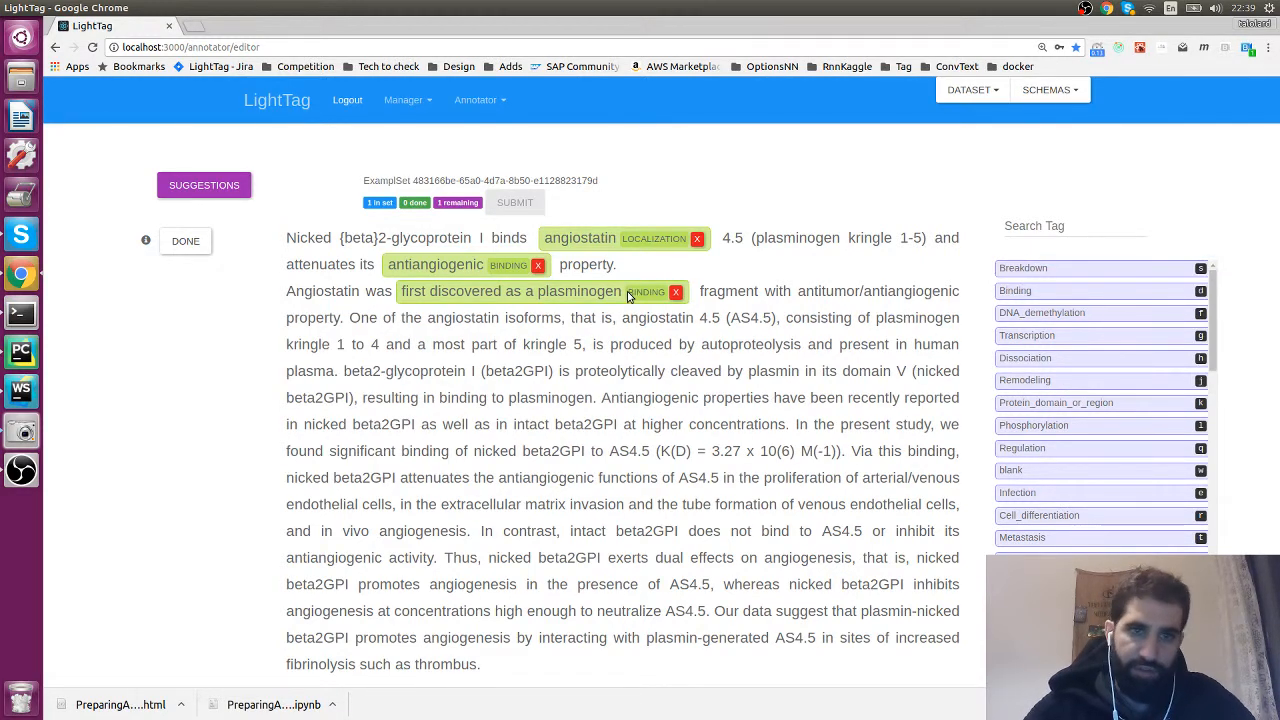
Tag the phrase "fragment with antitumor" as Infection and remove that annotation again
left_click_drag(734, 291, 803, 292)
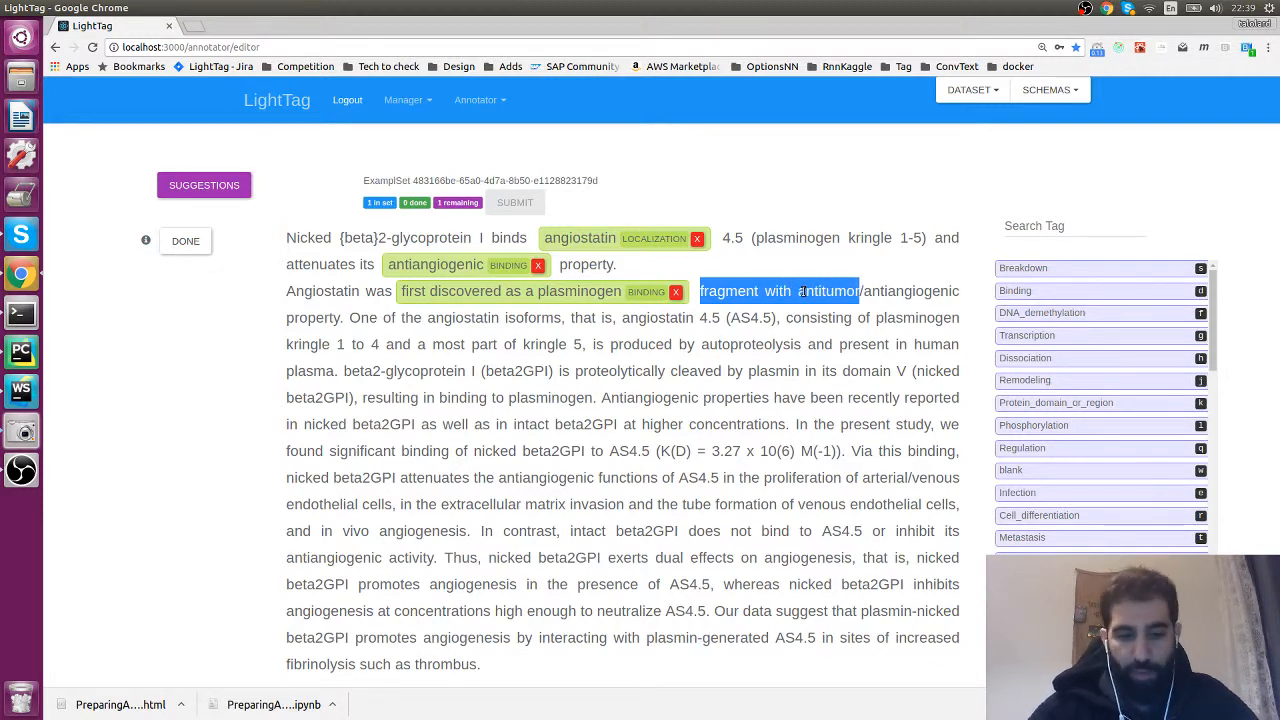
key("e")
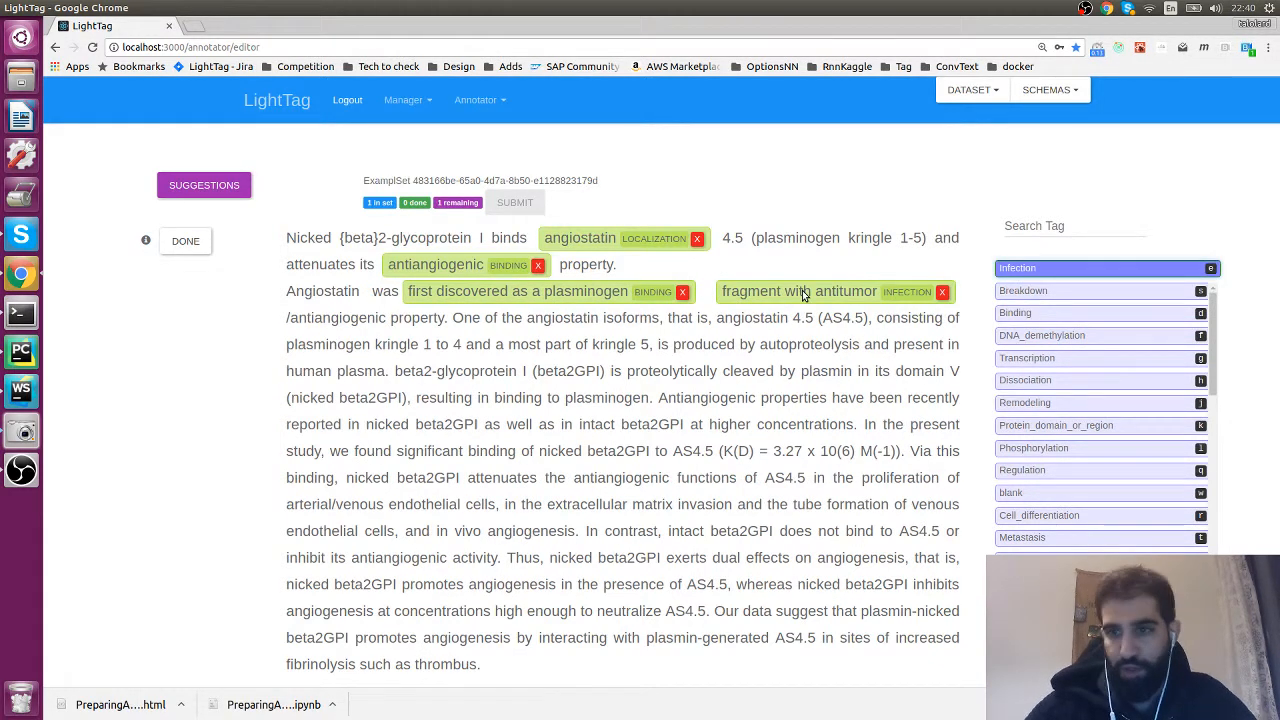
left_click(942, 291)
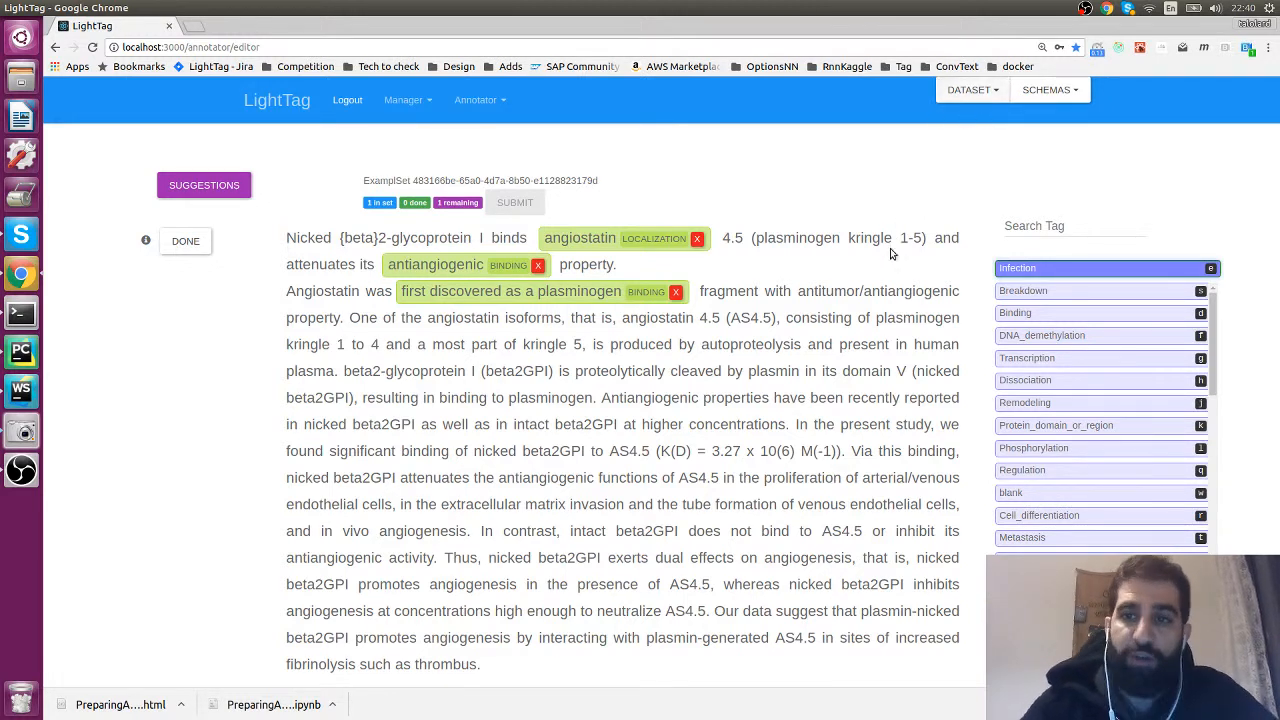
Switch the annotation editor to the dataset containing Hebrew texts
left_click(997, 92)
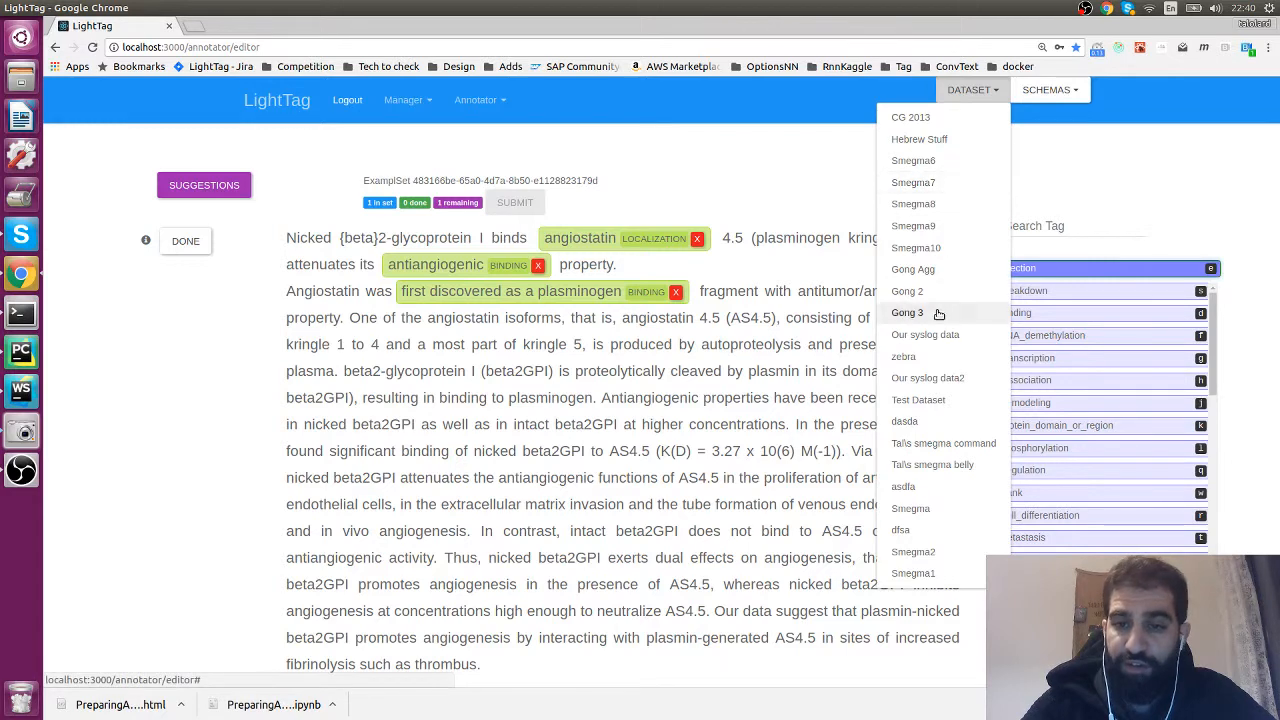
left_click(901, 254)
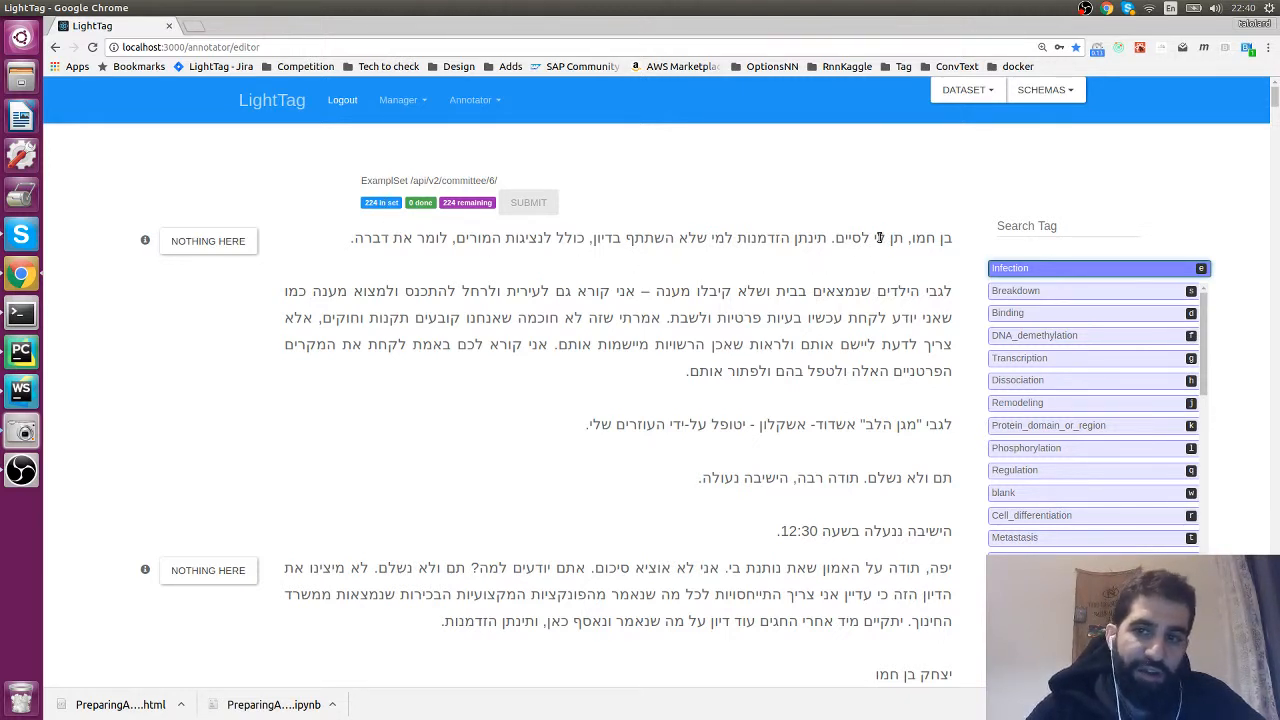
Tag the phrase "לי לסיים. תינתן" in the first example as Infection and mark the example as done
left_click_drag(879, 238, 801, 241)
key("e")
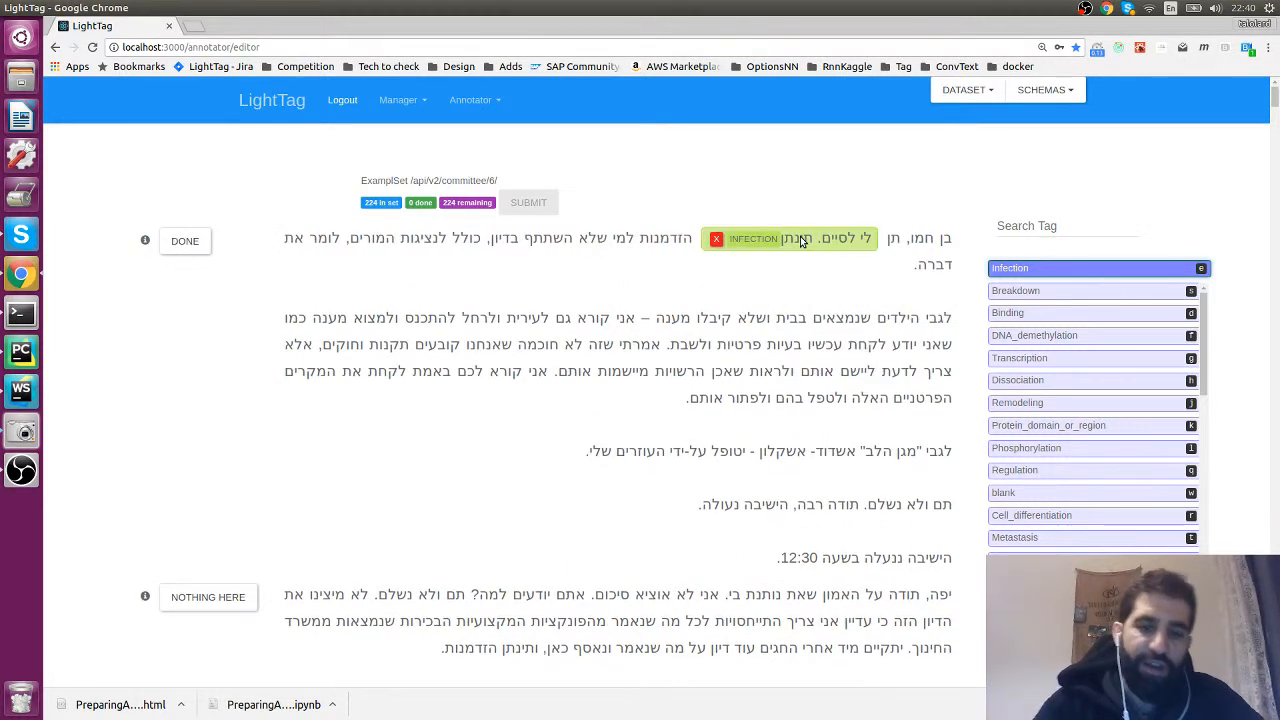
left_click(184, 241)
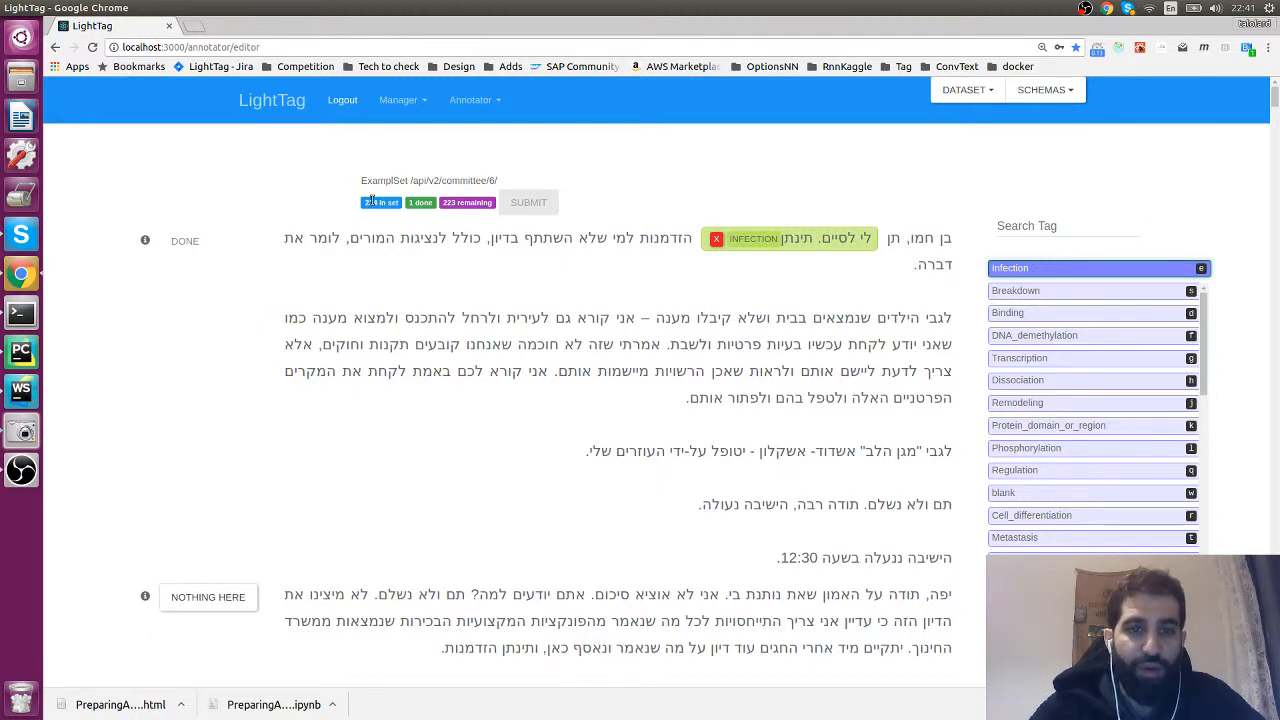
Mark the second and third examples as containing nothing to annotate
scroll(313, 337, "down", 4)
scroll(313, 337, "down", 3)
scroll(313, 337, "up", 2)
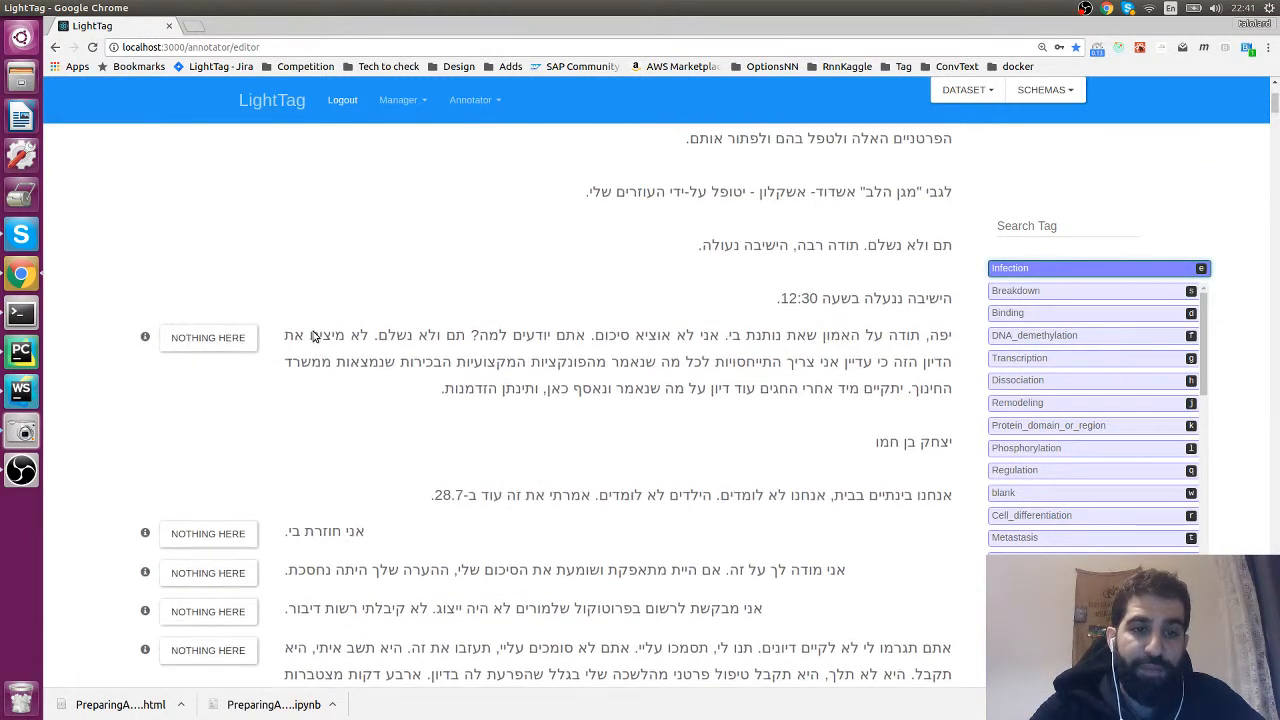
left_click(203, 538)
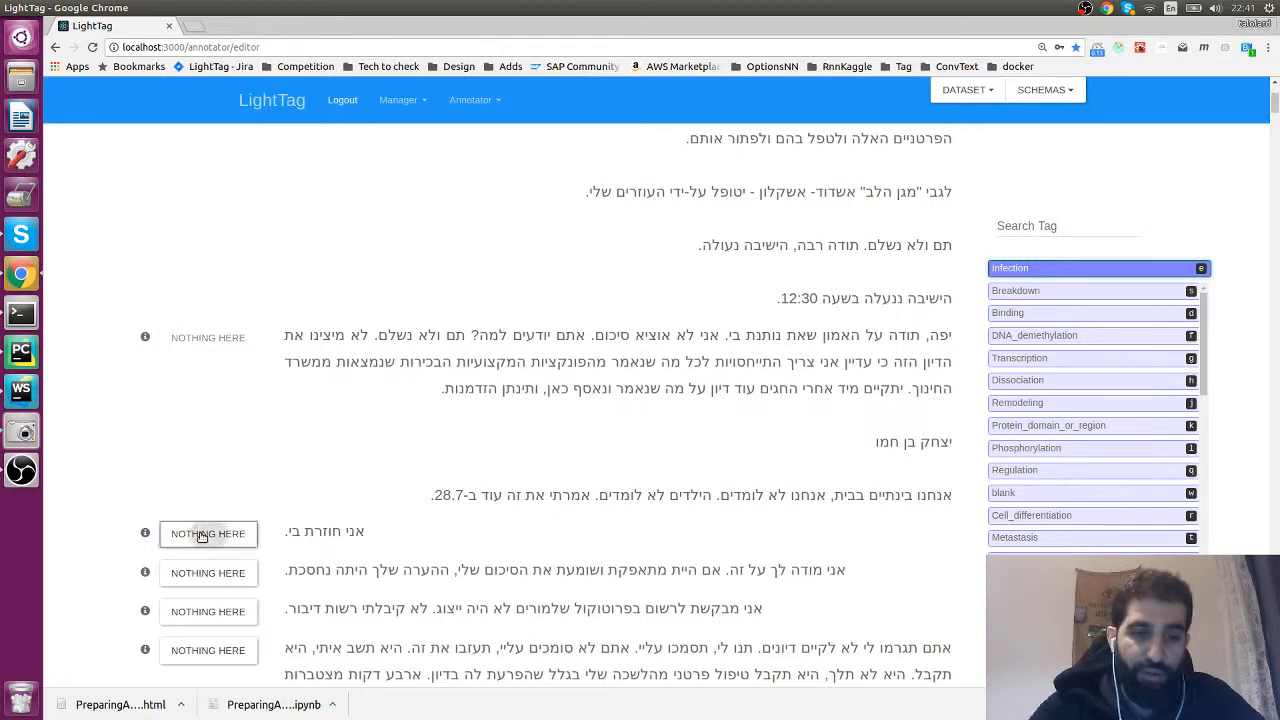
Tag the last word "נחסכת" of the fourth example as Infection and mark that example as done
double_click(328, 569)
key("c")
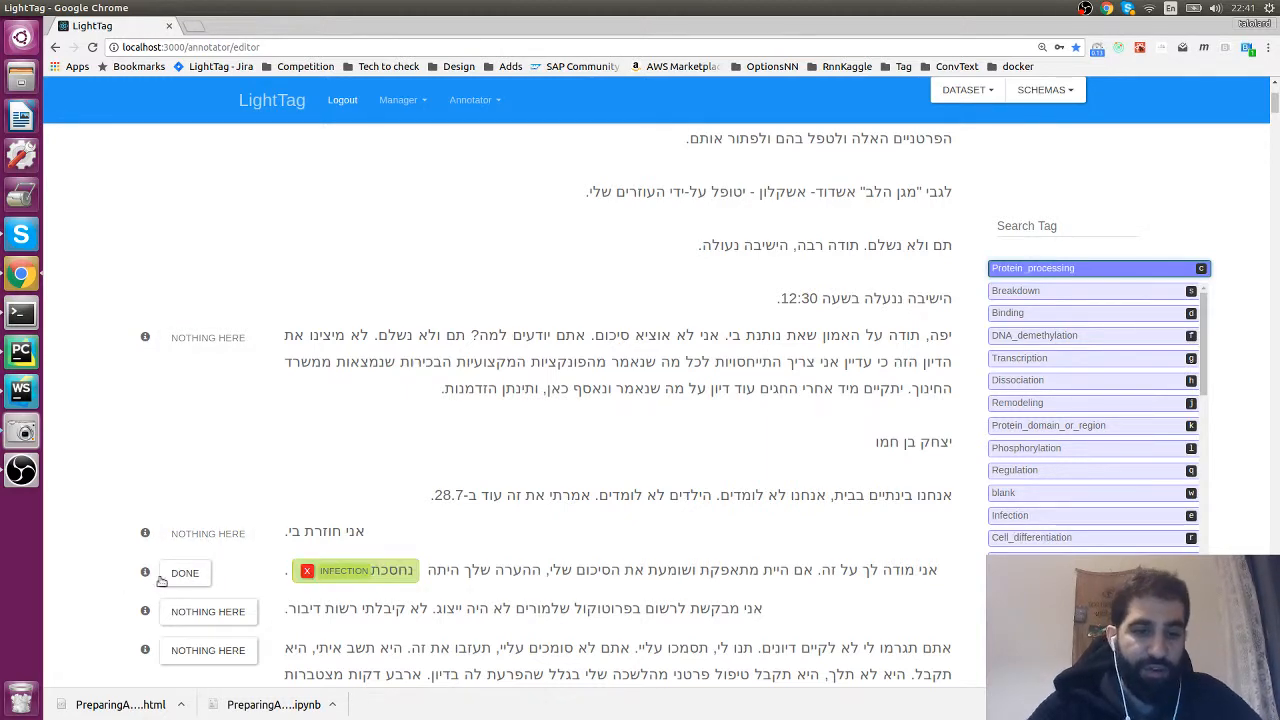
left_click(175, 577)
scroll(173, 577, "up", 3)
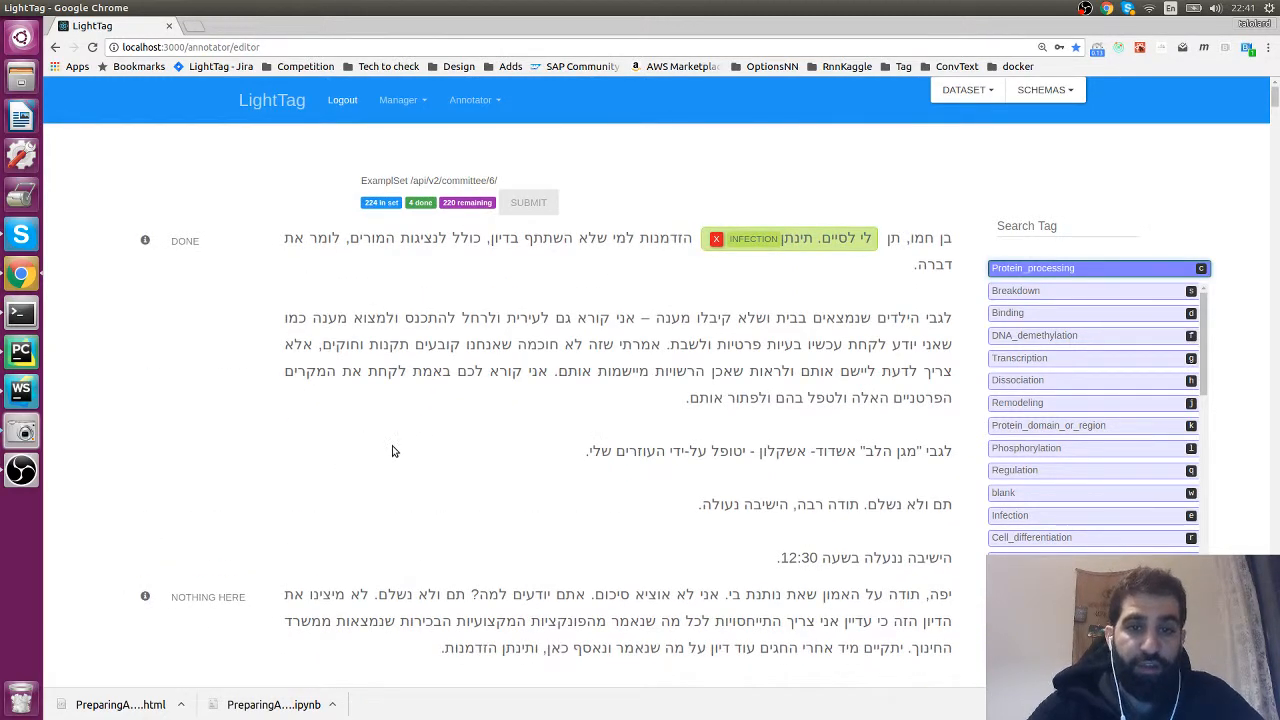
Remove the Infection annotation from the first example
left_click(452, 395)
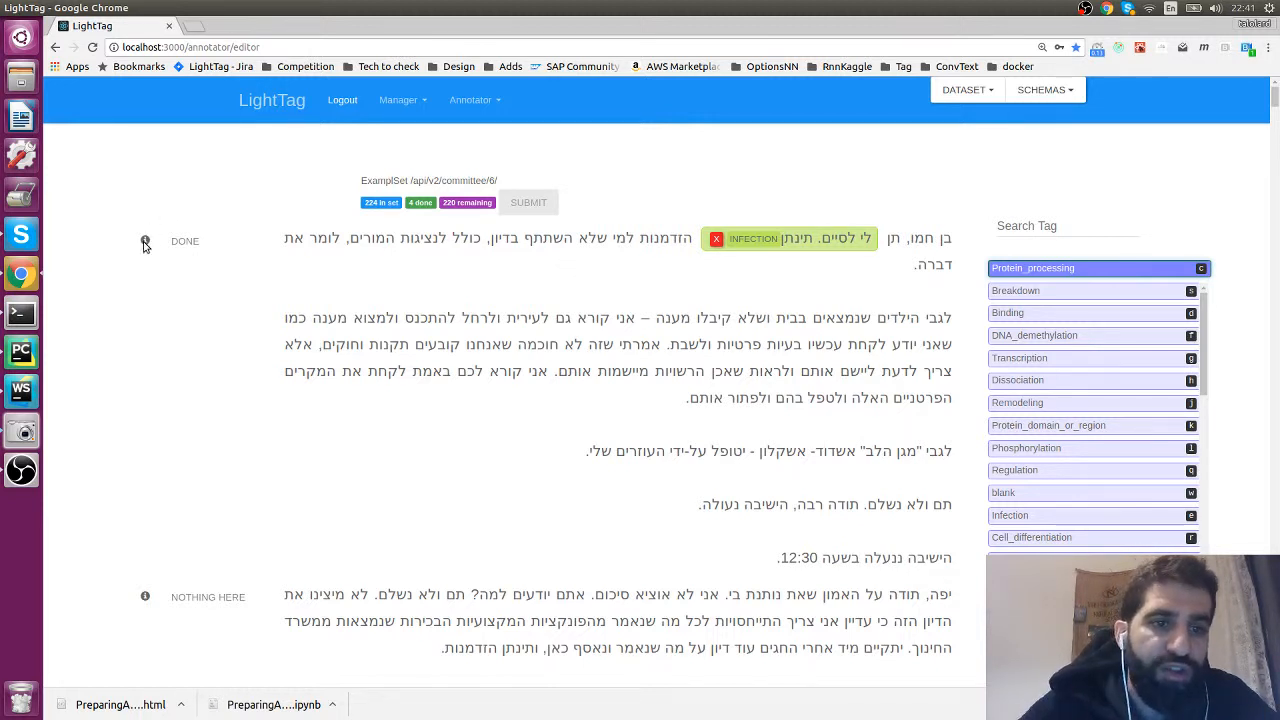
mouse_move(145, 245)
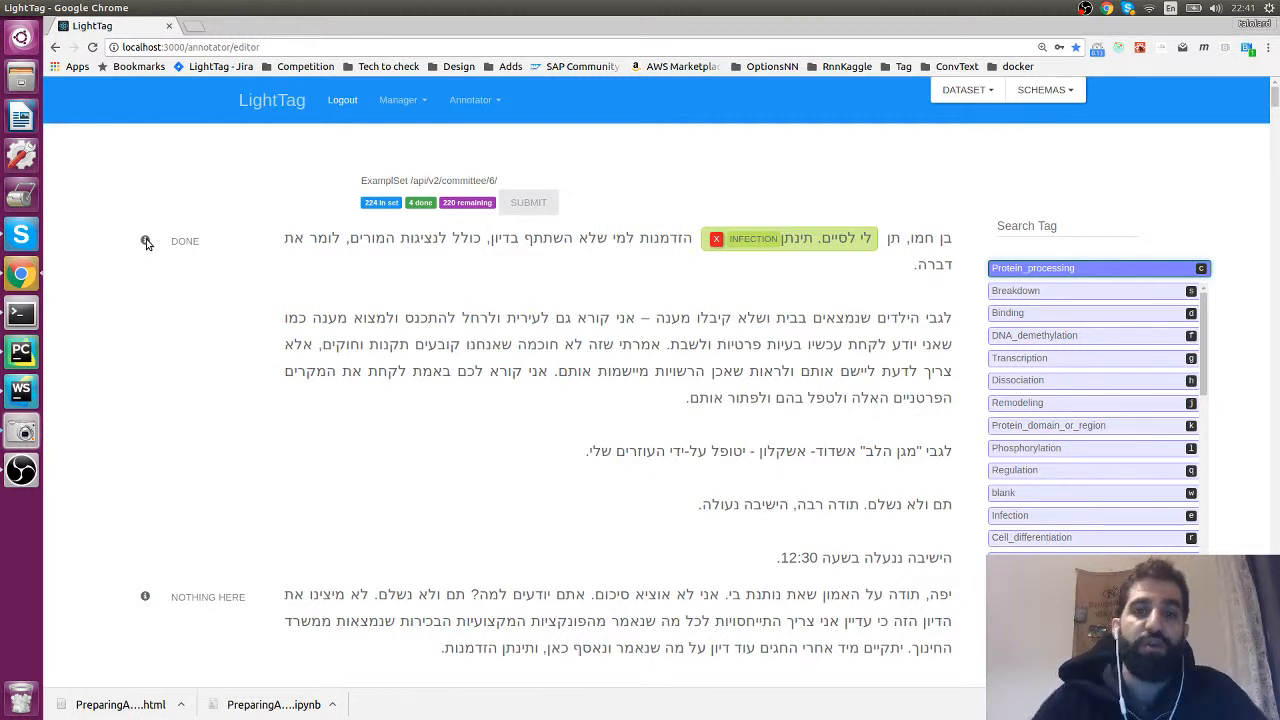
left_click(717, 240)
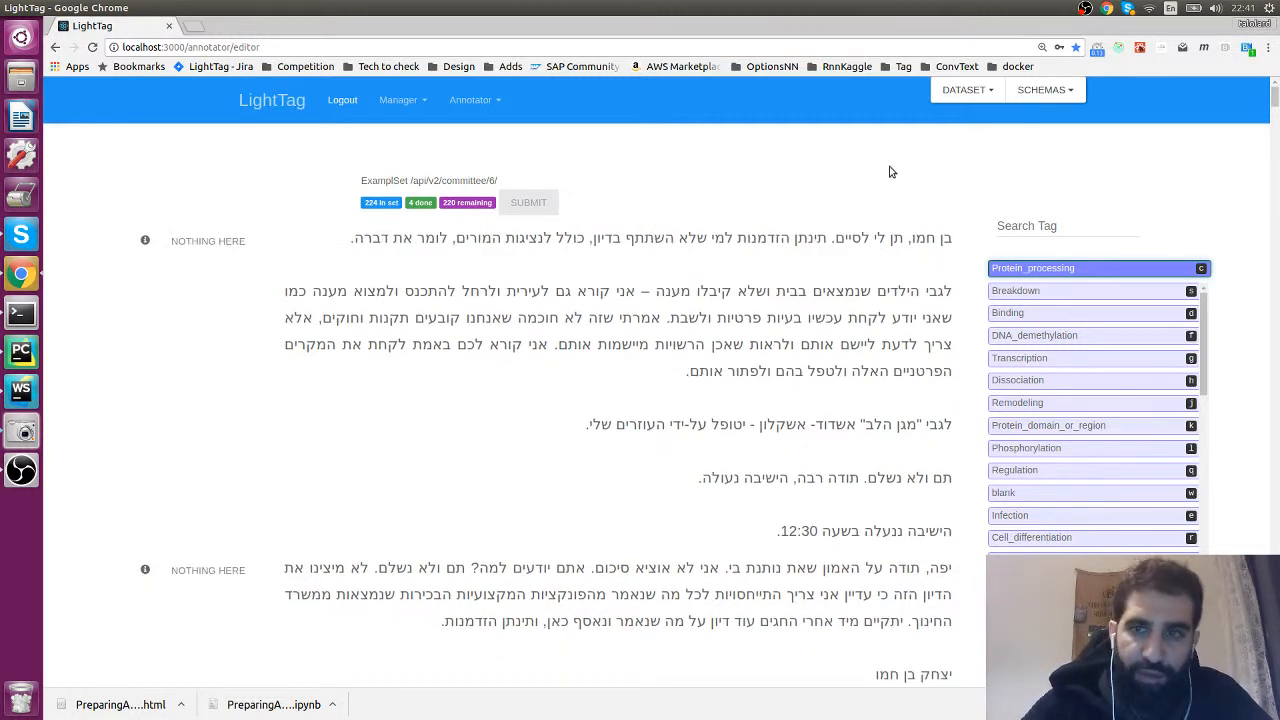
Open the manager's dataset upload form and enter "New Datsset" as the dataset name
left_click(406, 116)
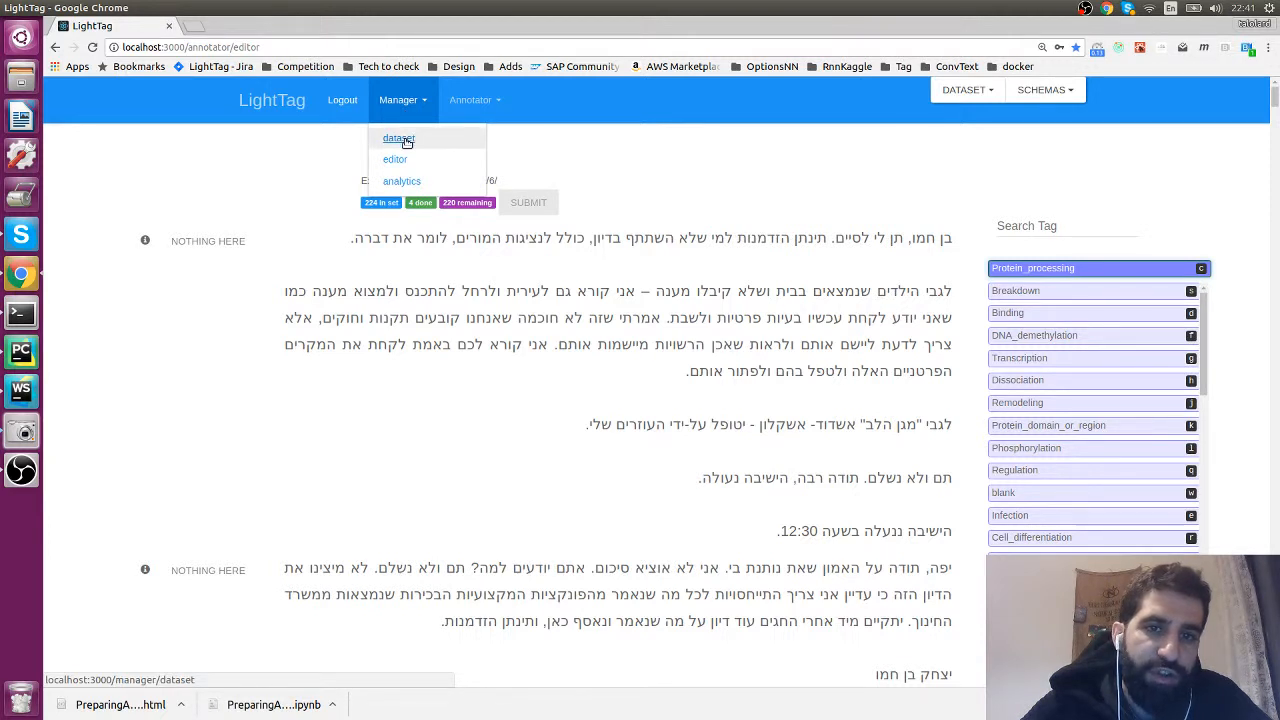
left_click(400, 139)
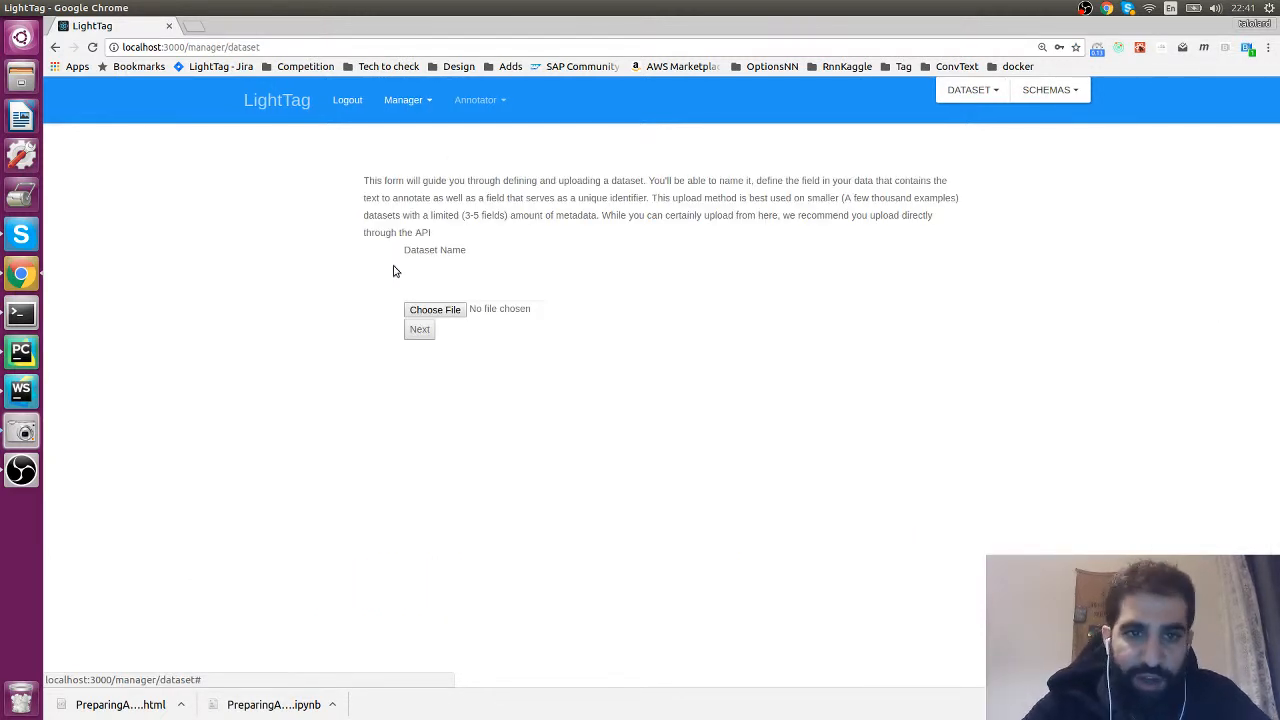
left_click(449, 293)
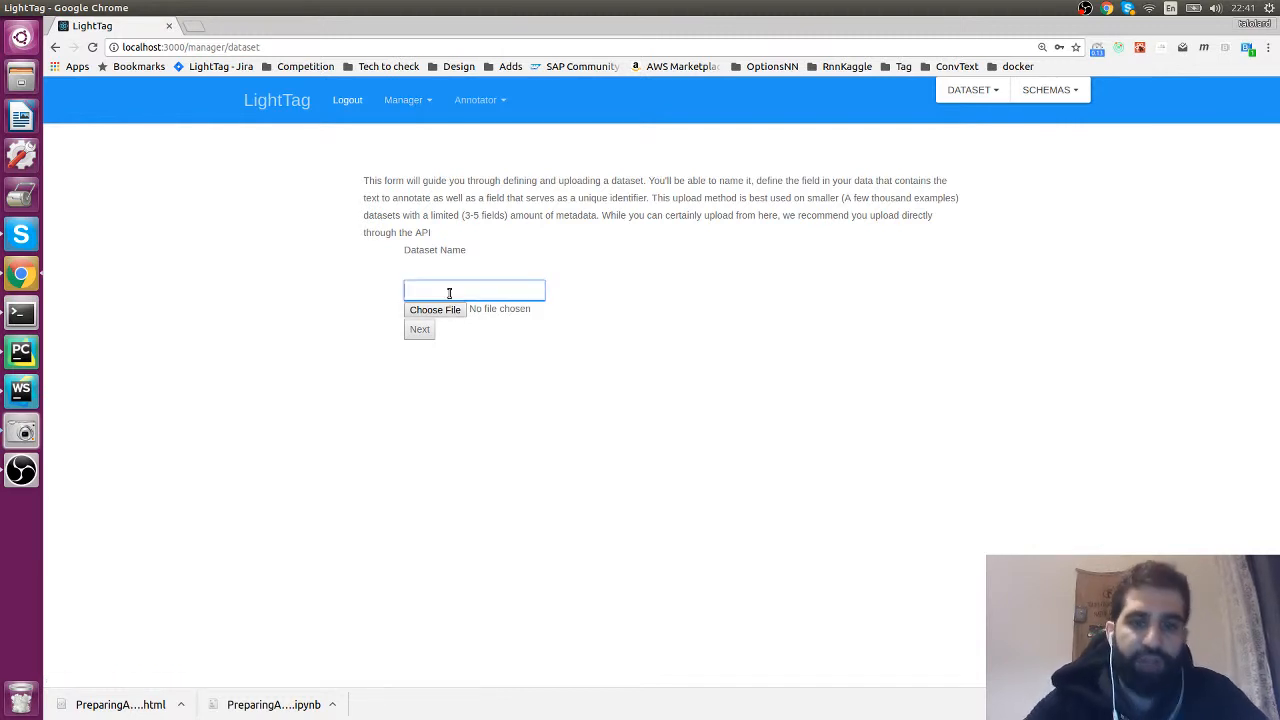
type("New Da")
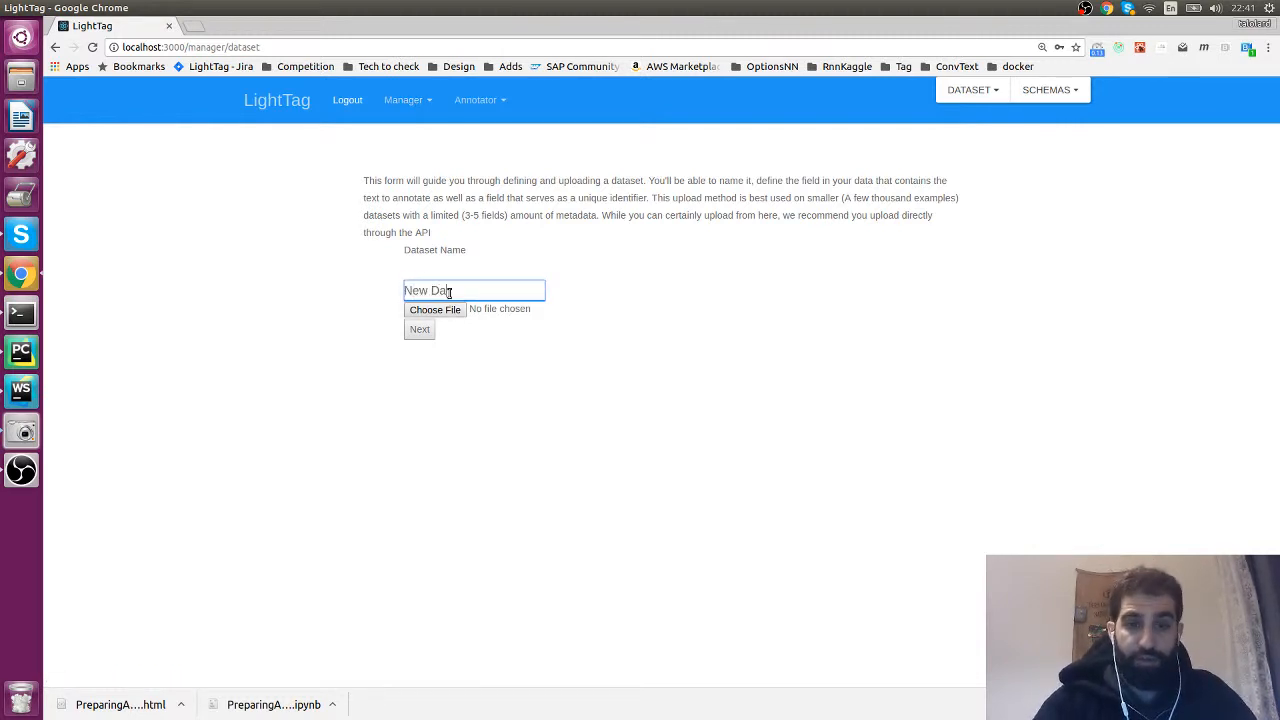
type("taset")
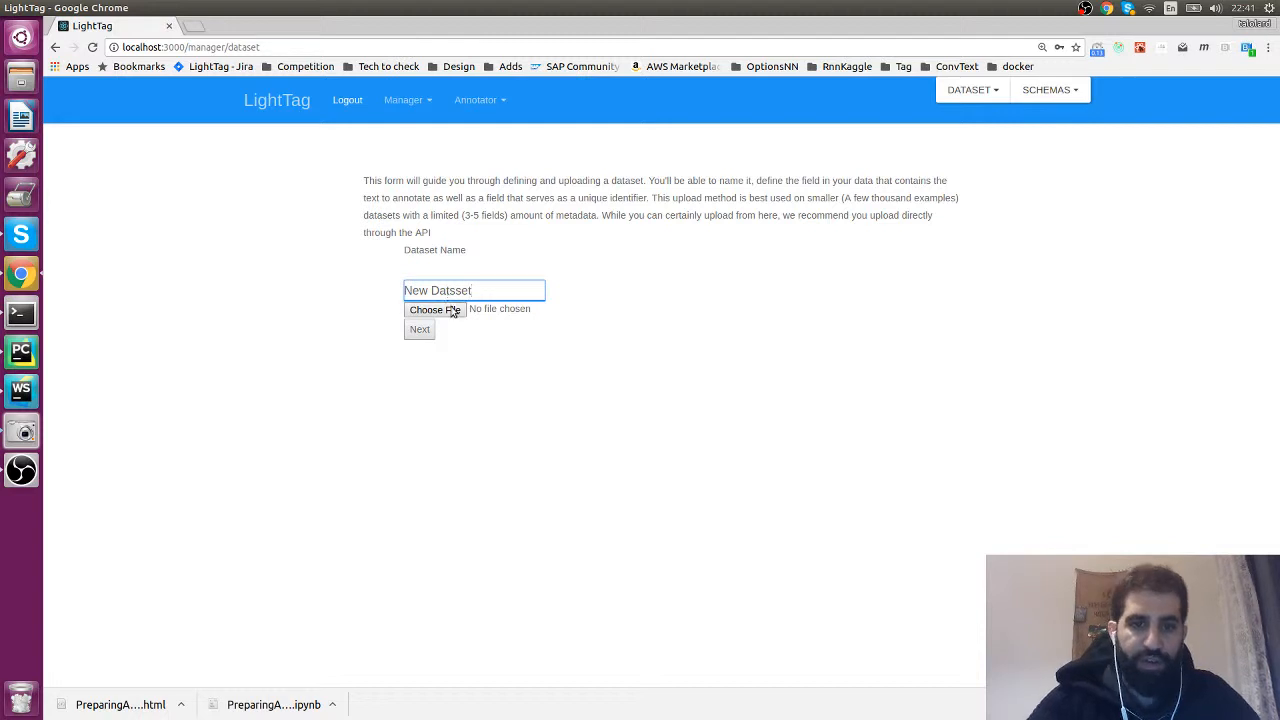
Choose uiSample.json as the dataset's file and continue to the field settings
left_click(448, 310)
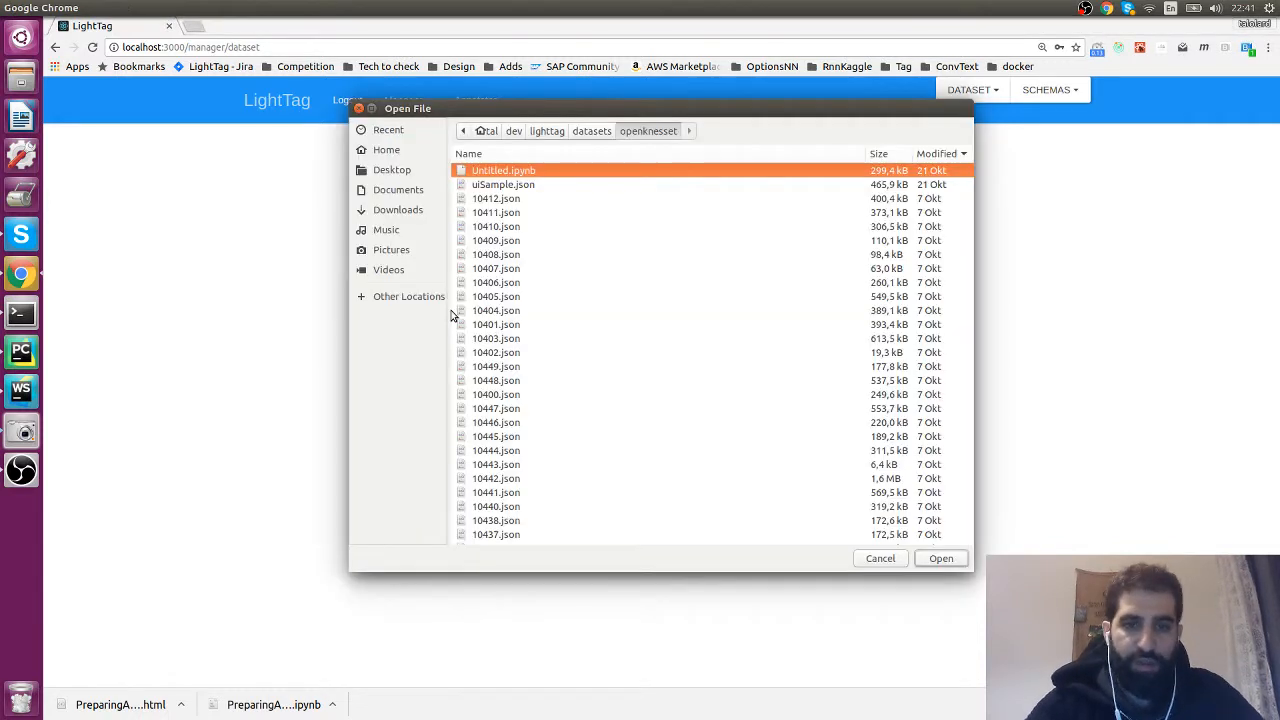
double_click(512, 186)
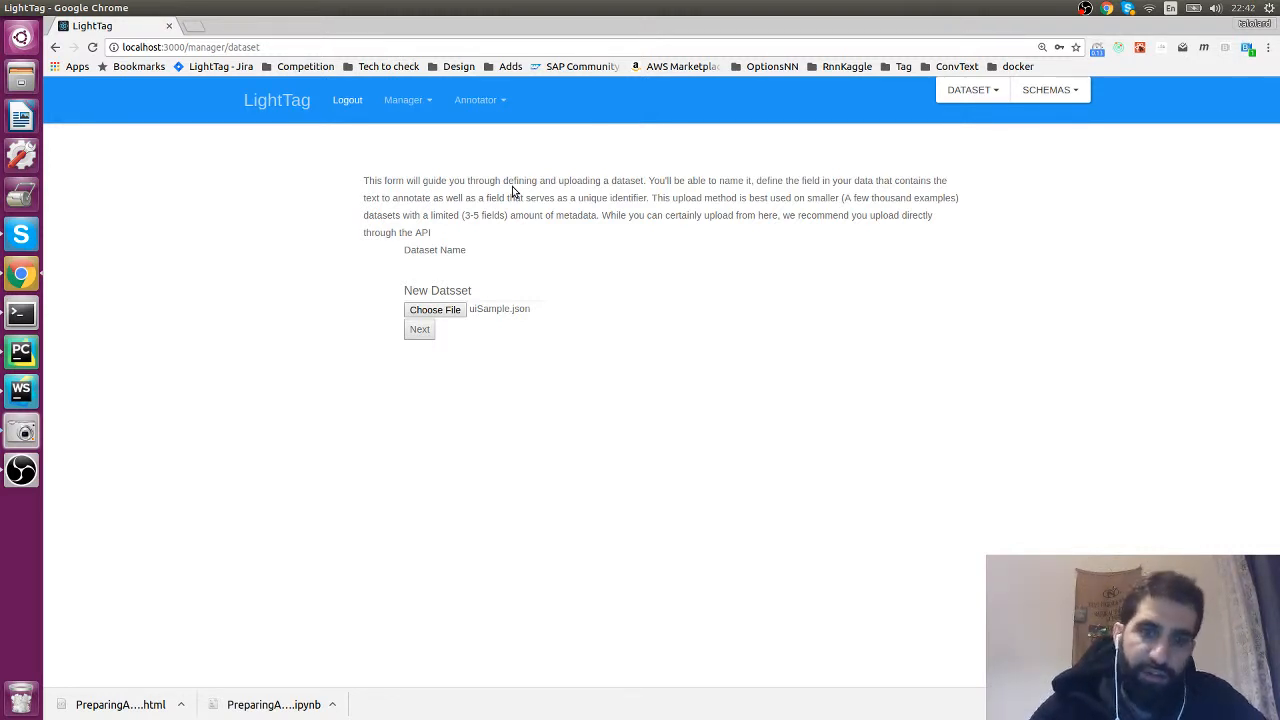
left_click(427, 331)
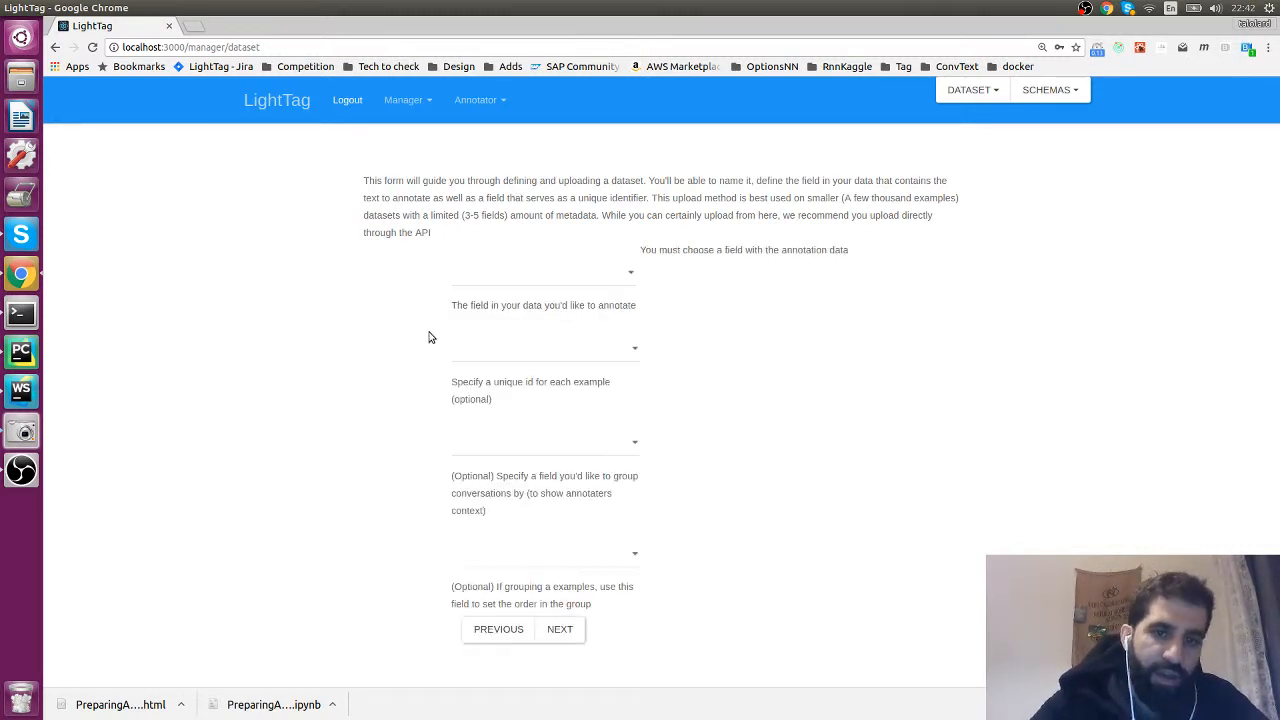
Set body as the data field that annotators will annotate
left_click(607, 275)
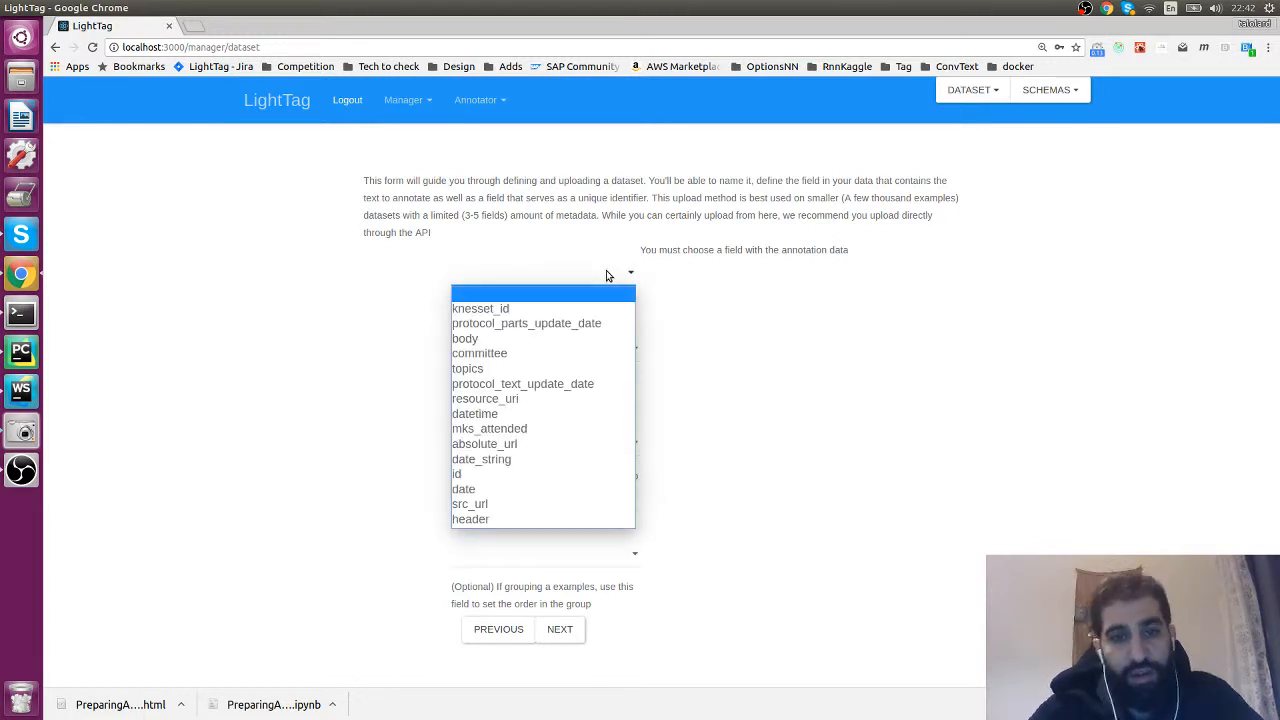
left_click(578, 340)
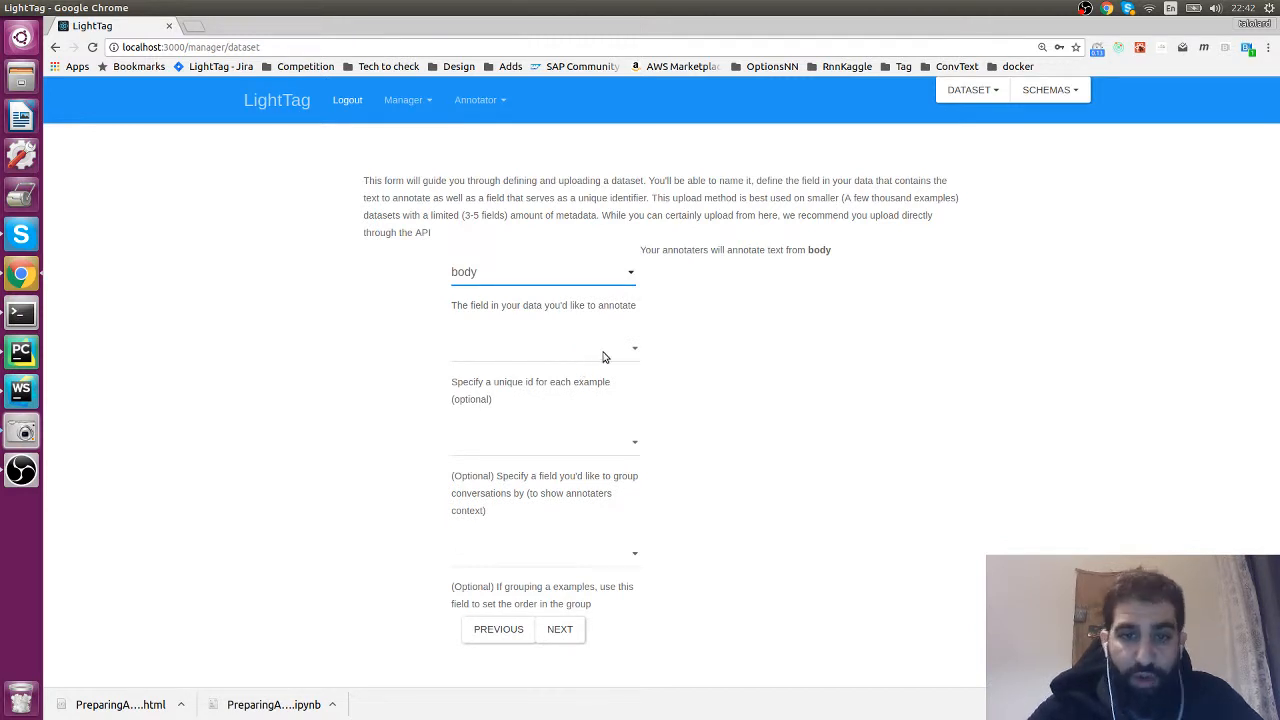
Choose id as the unique identifier for each example, and clear that choice again
left_click(603, 357)
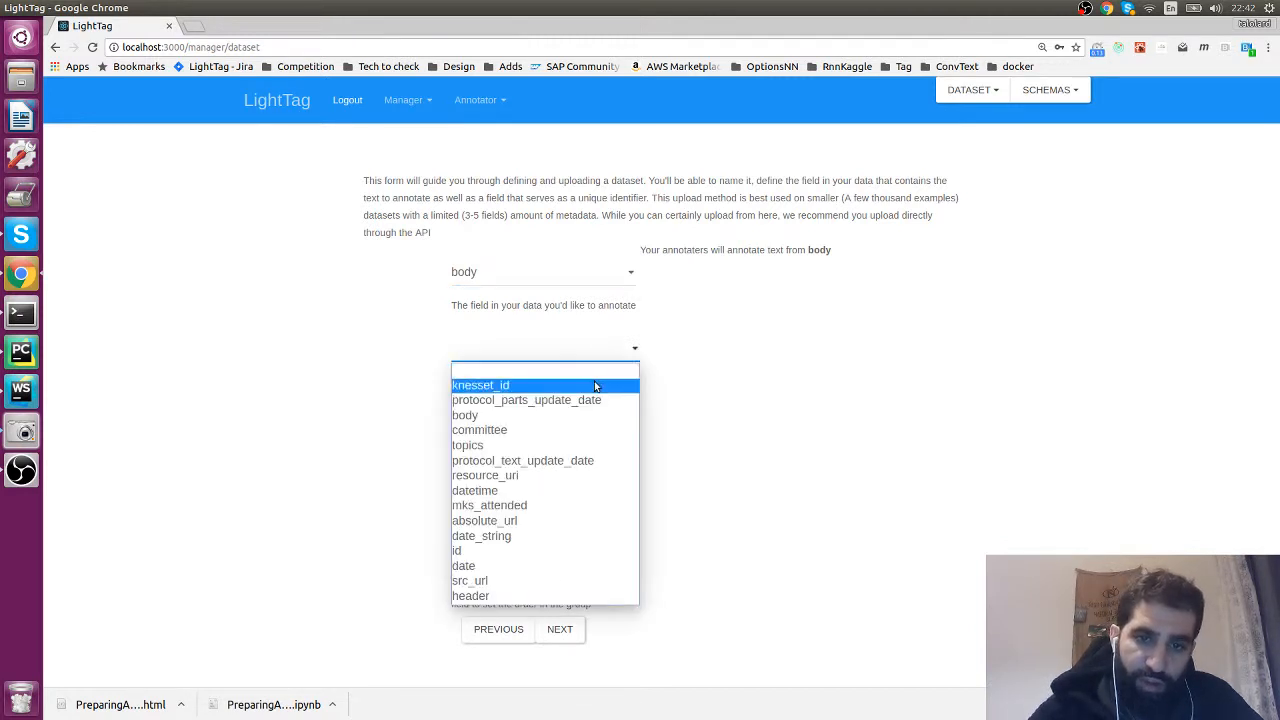
left_click(540, 551)
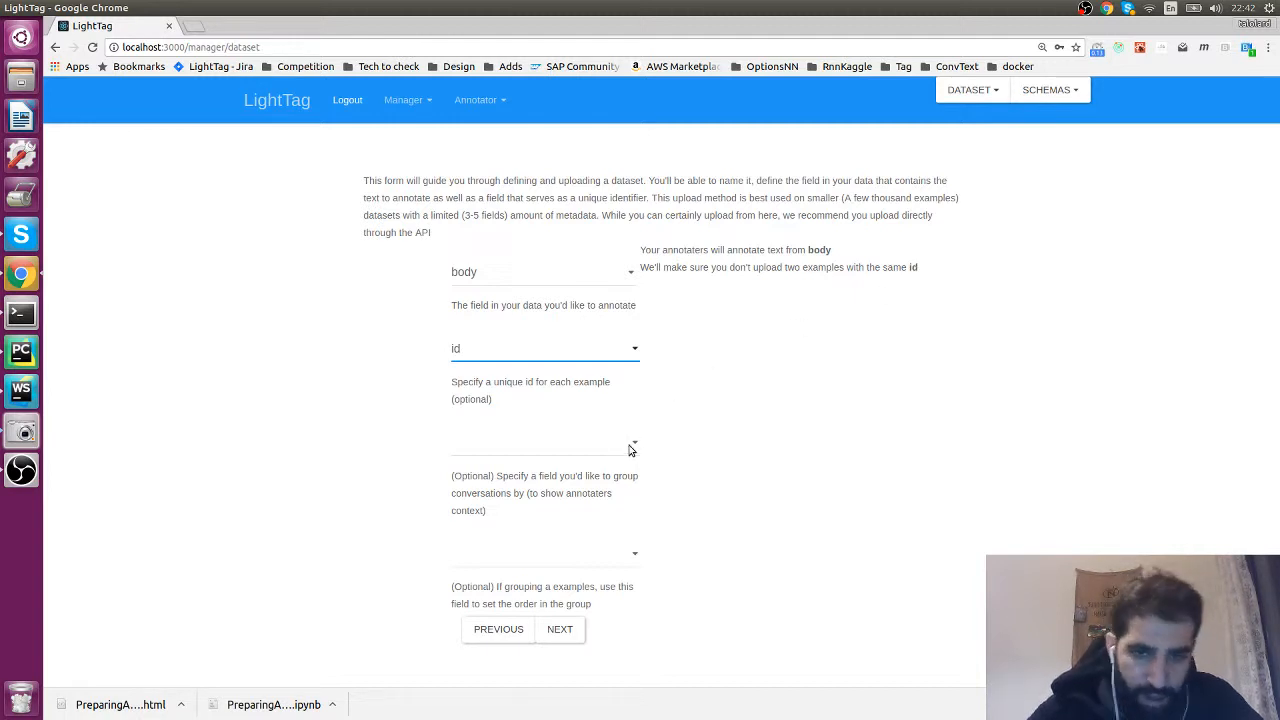
left_click(620, 348)
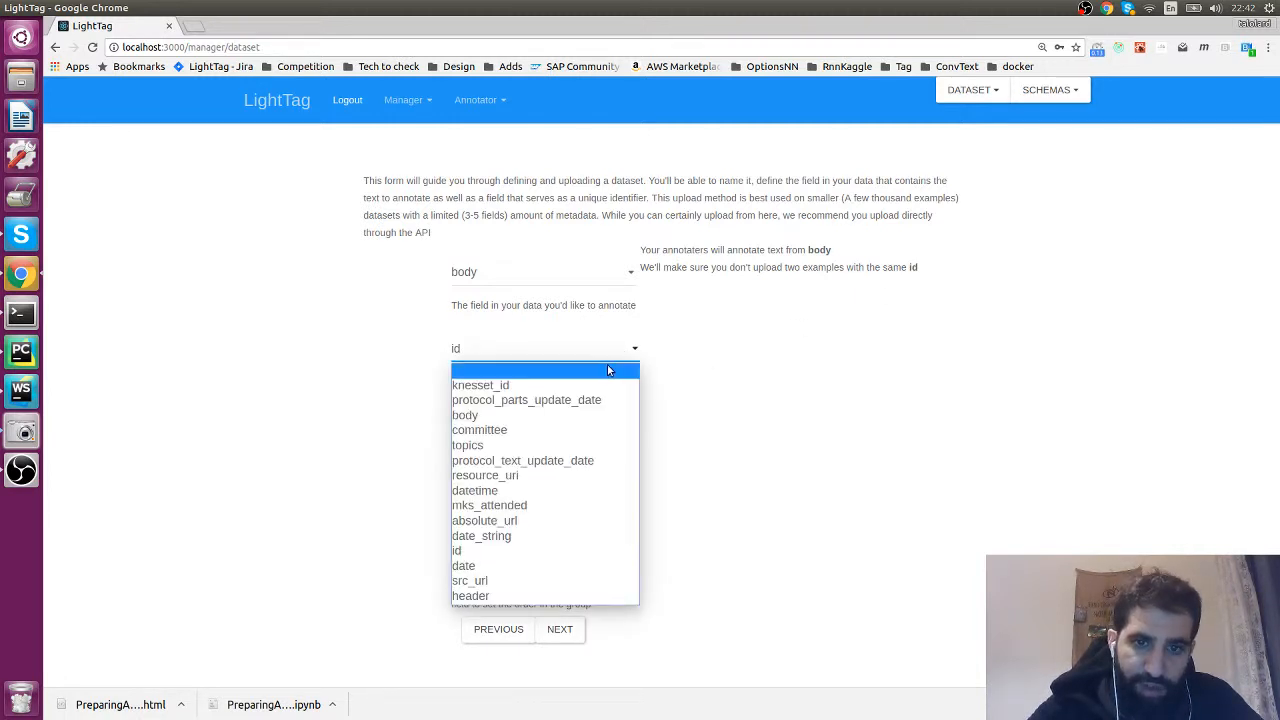
left_click(607, 370)
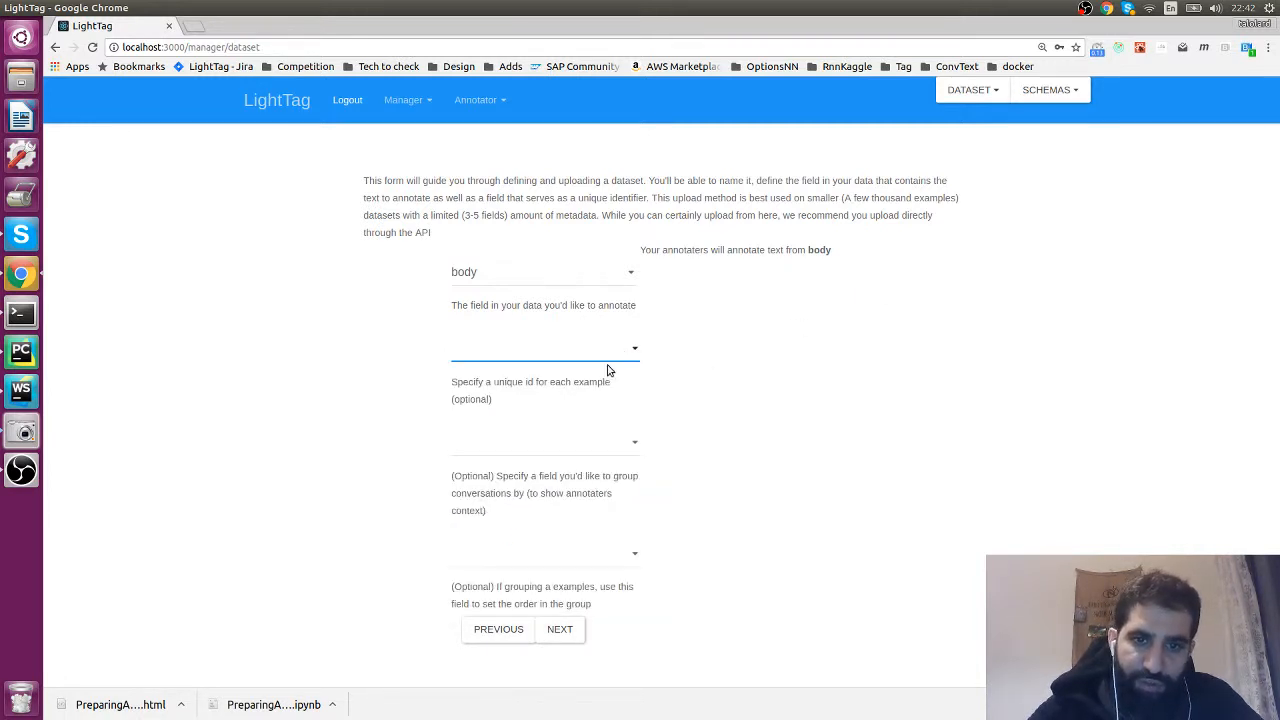
Group the examples by committee, order them within each group by date_string, and continue to the next stage of the upload form
left_click(631, 444)
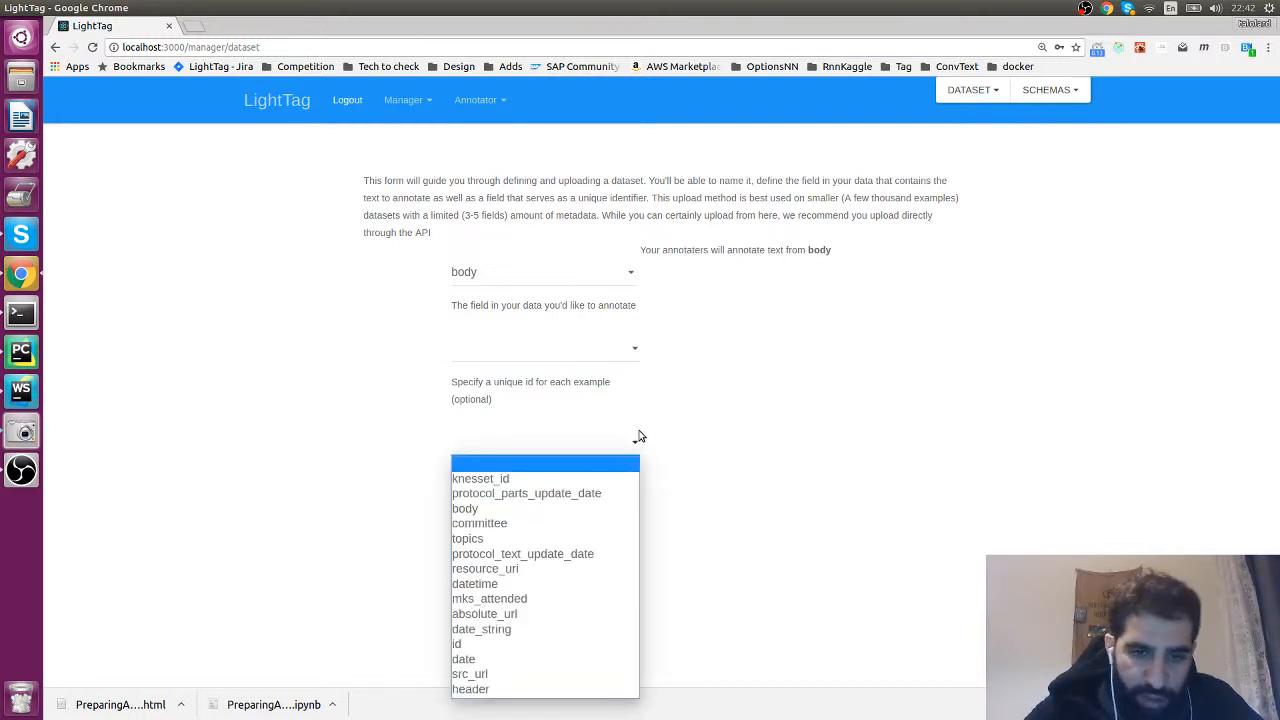
left_click(545, 524)
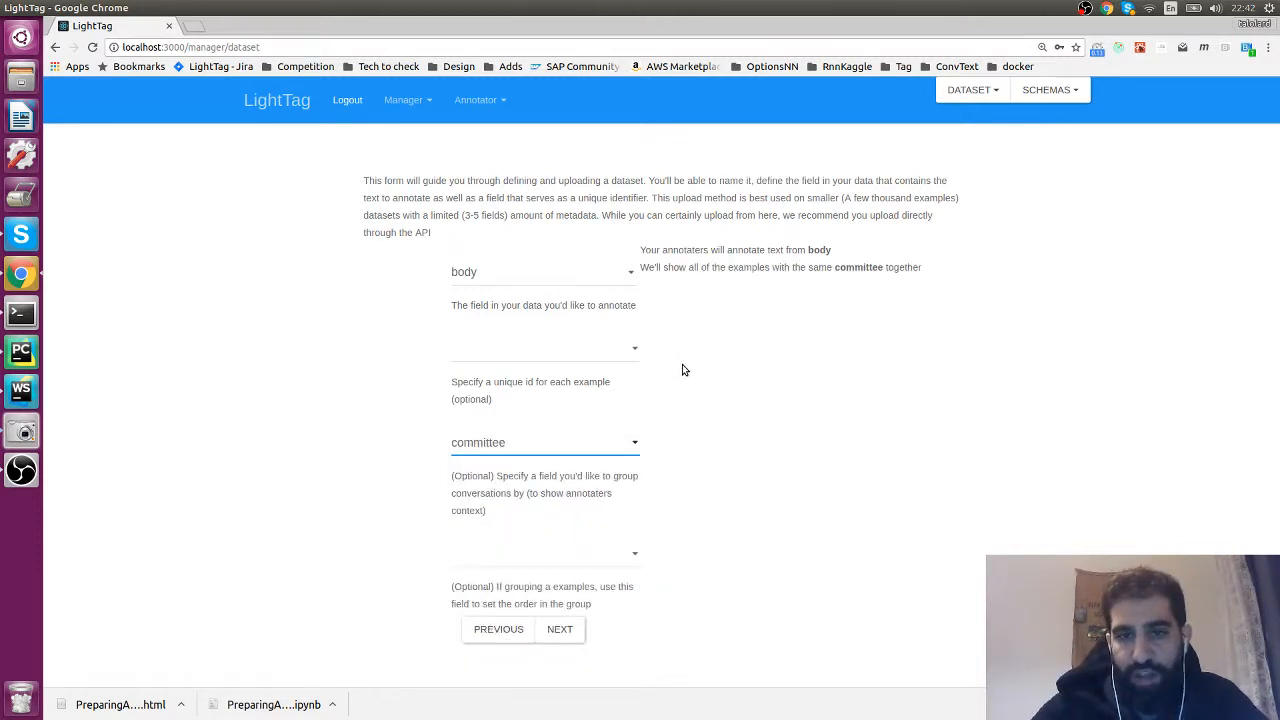
left_click(631, 551)
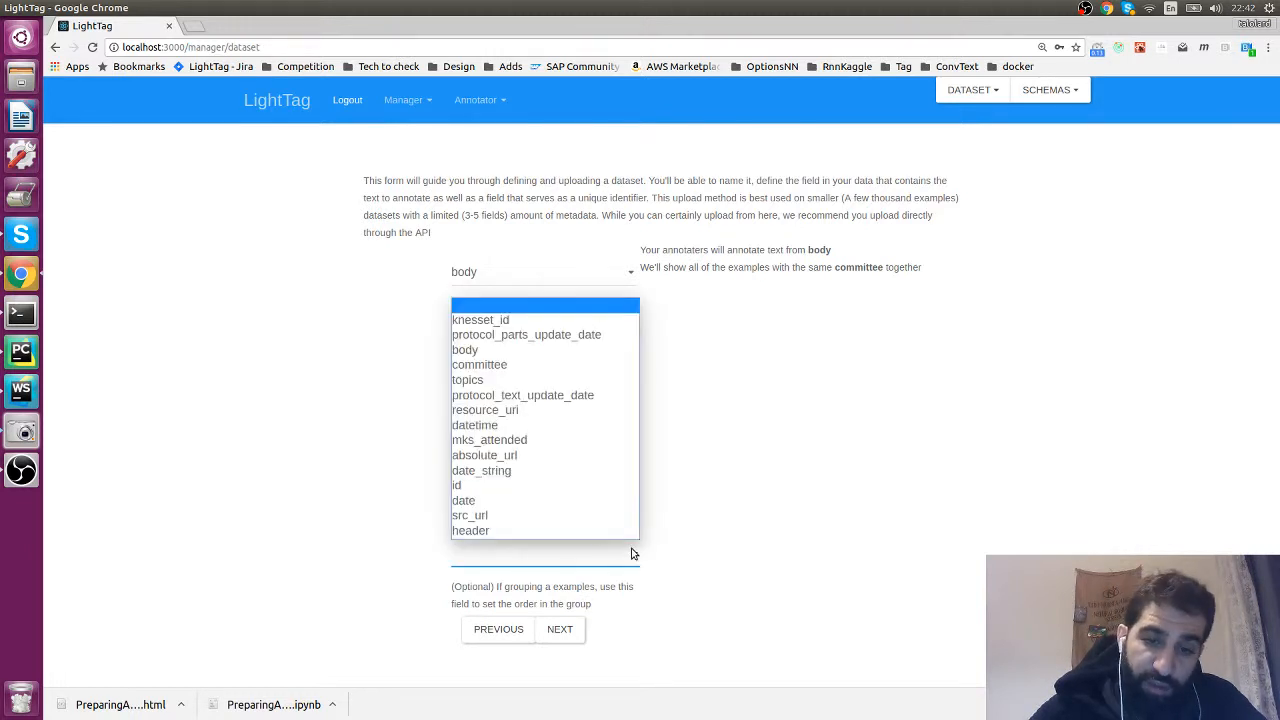
left_click(591, 470)
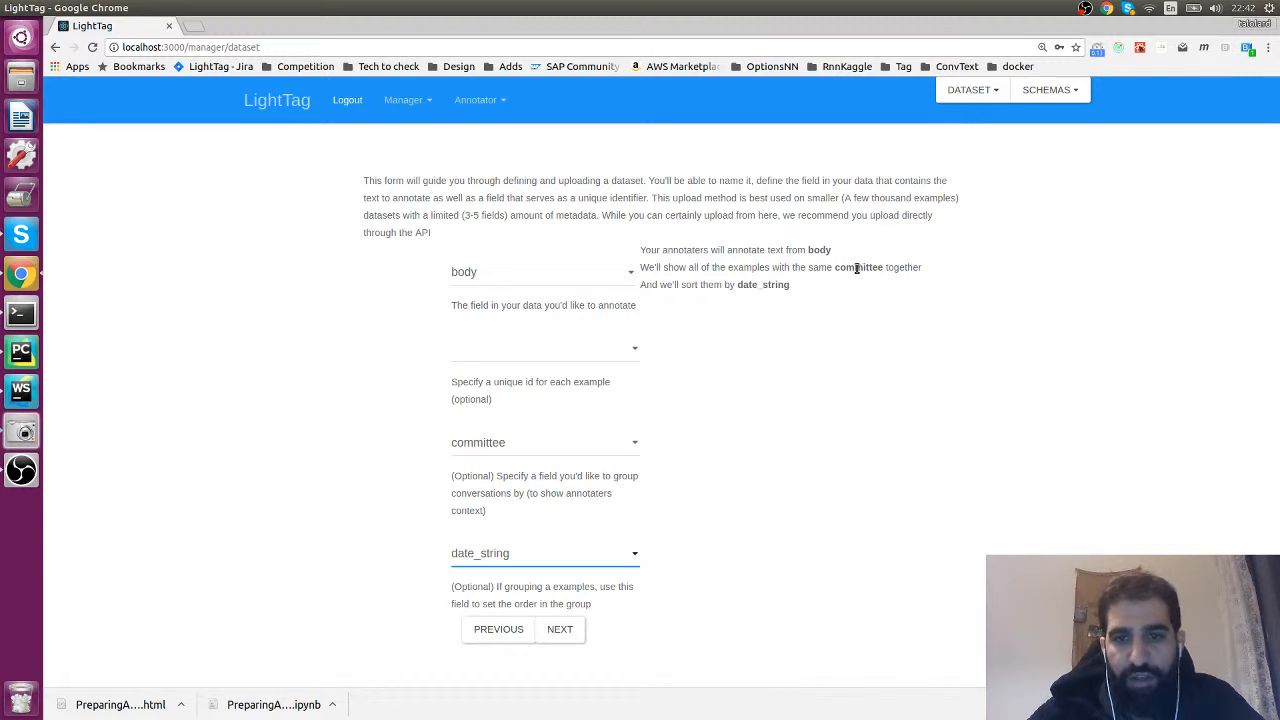
left_click(764, 287)
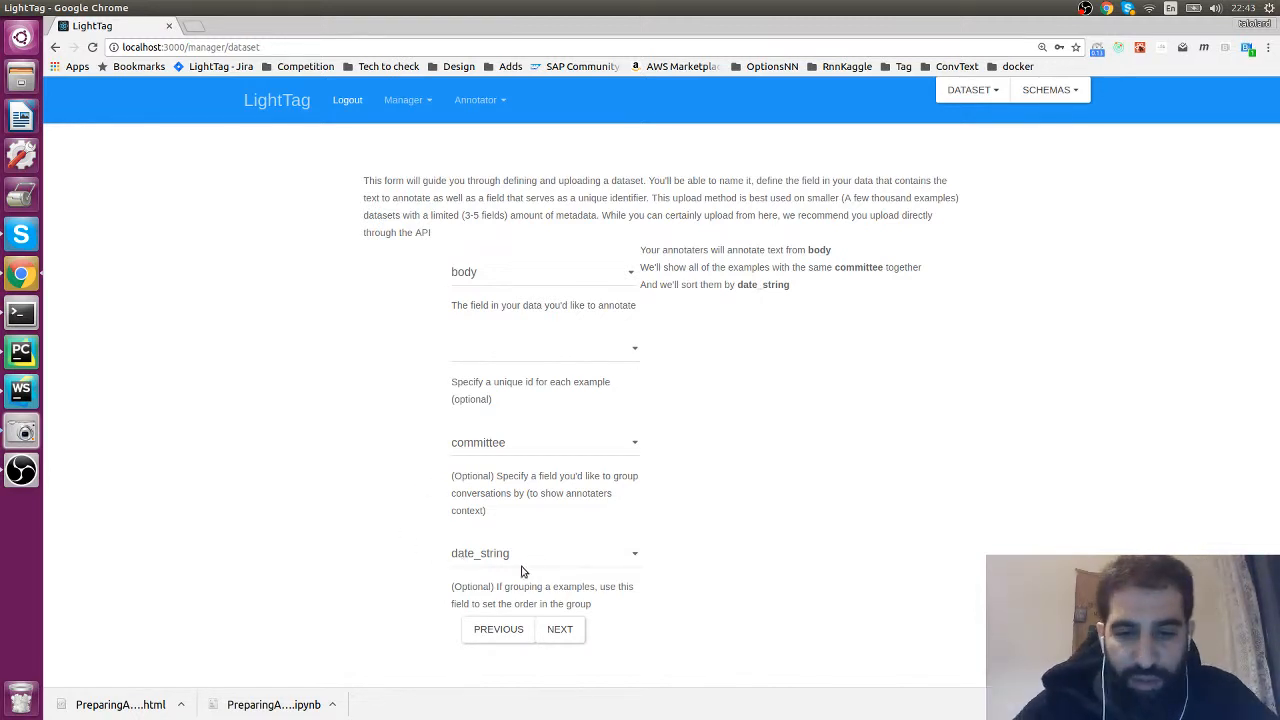
left_click(556, 636)
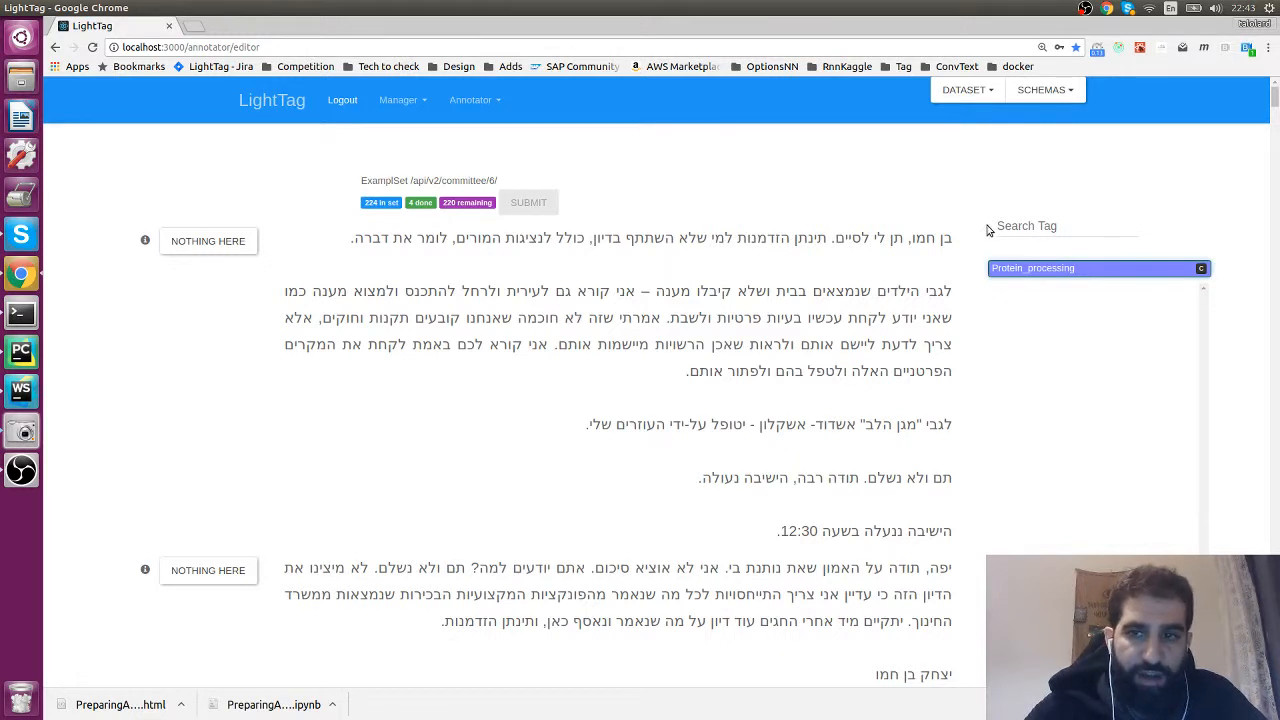
Tag the word "לי" in the first example as Protein_processing and remove that annotation
double_click(878, 238)
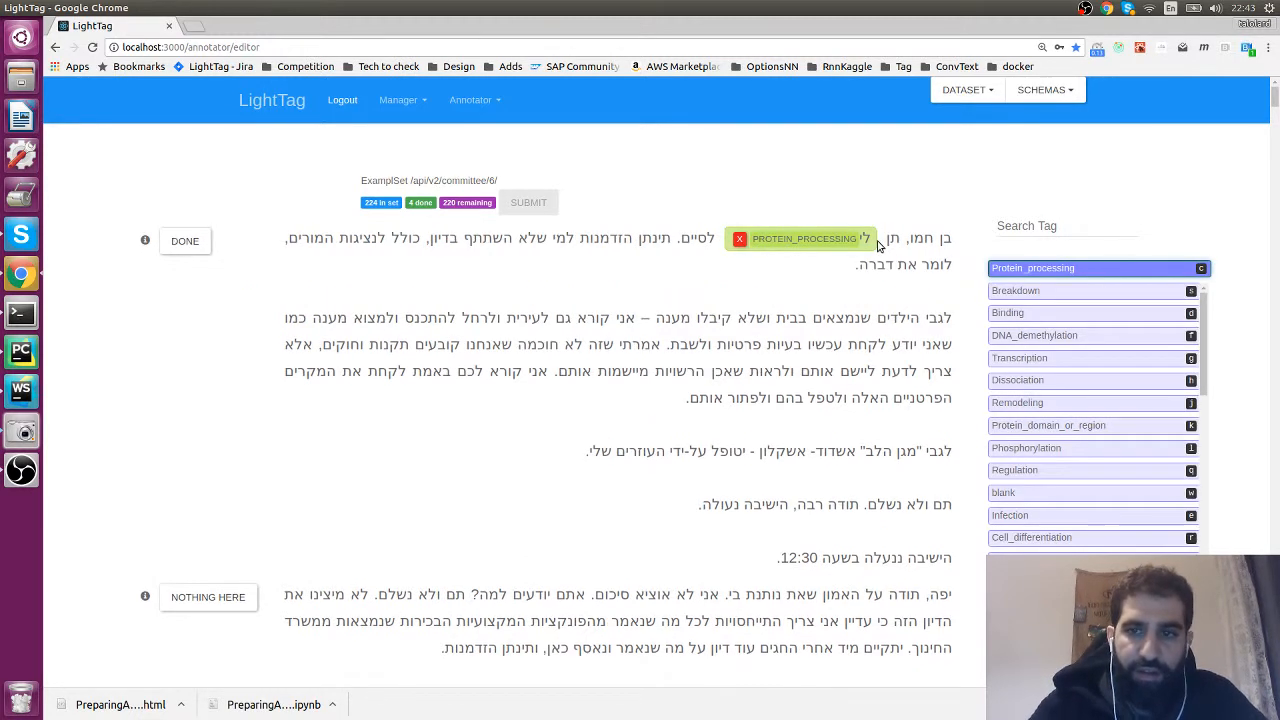
left_click(741, 240)
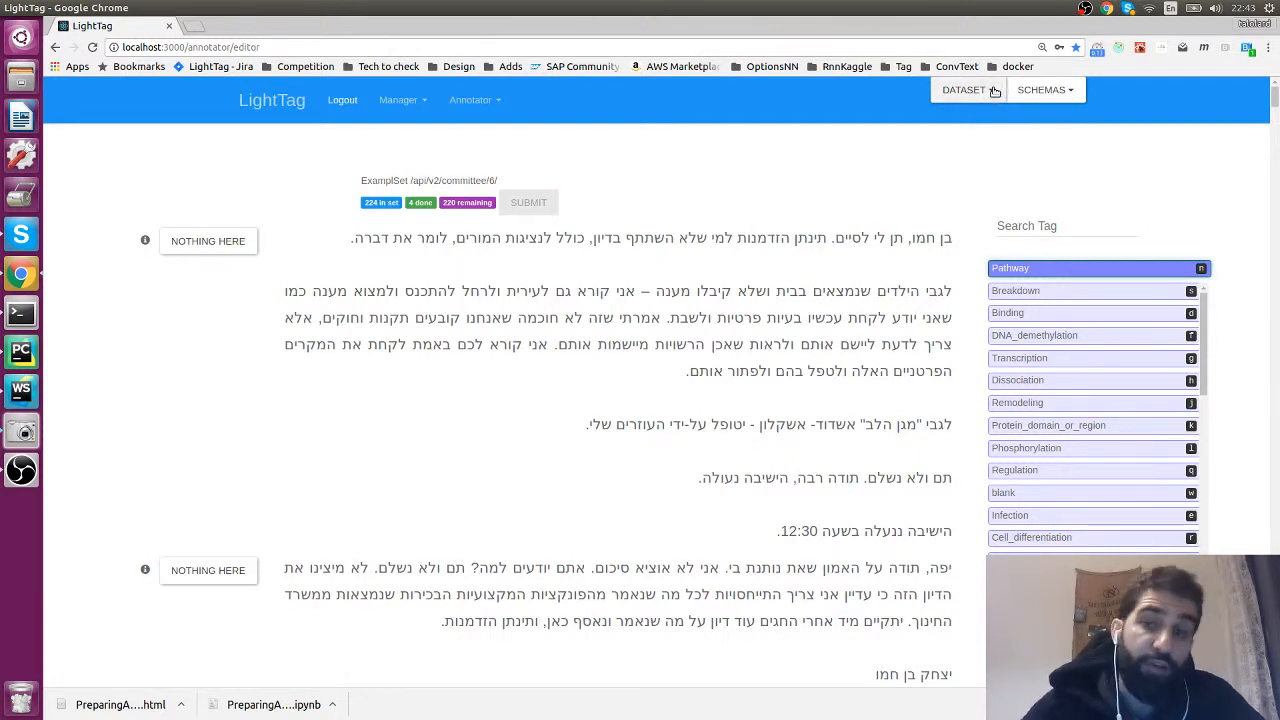
left_click(992, 90)
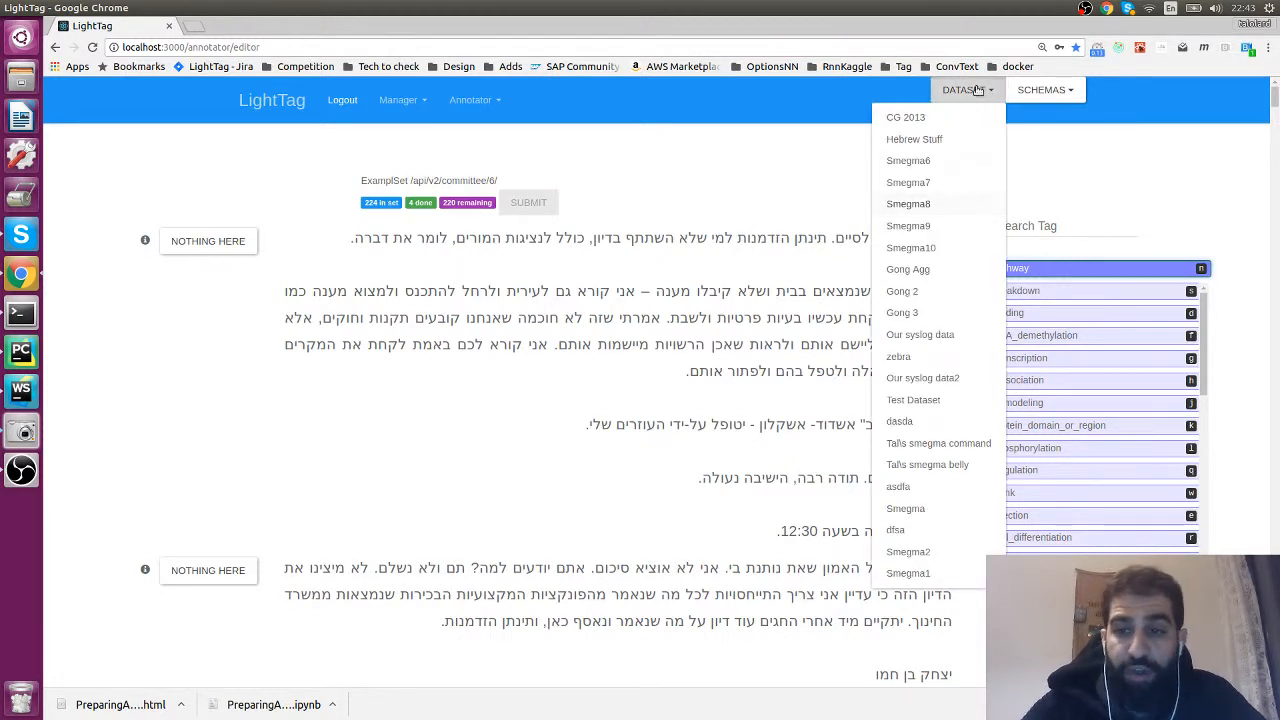
left_click(981, 91)
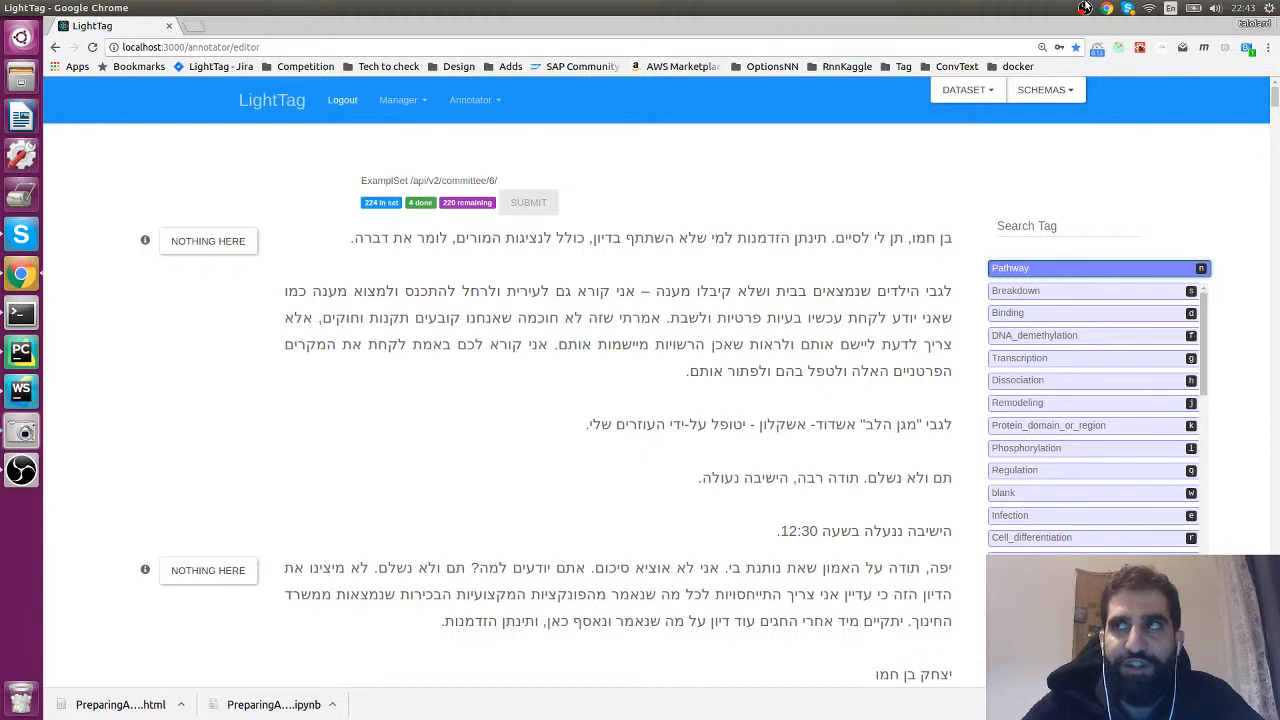
left_click(1086, 8)
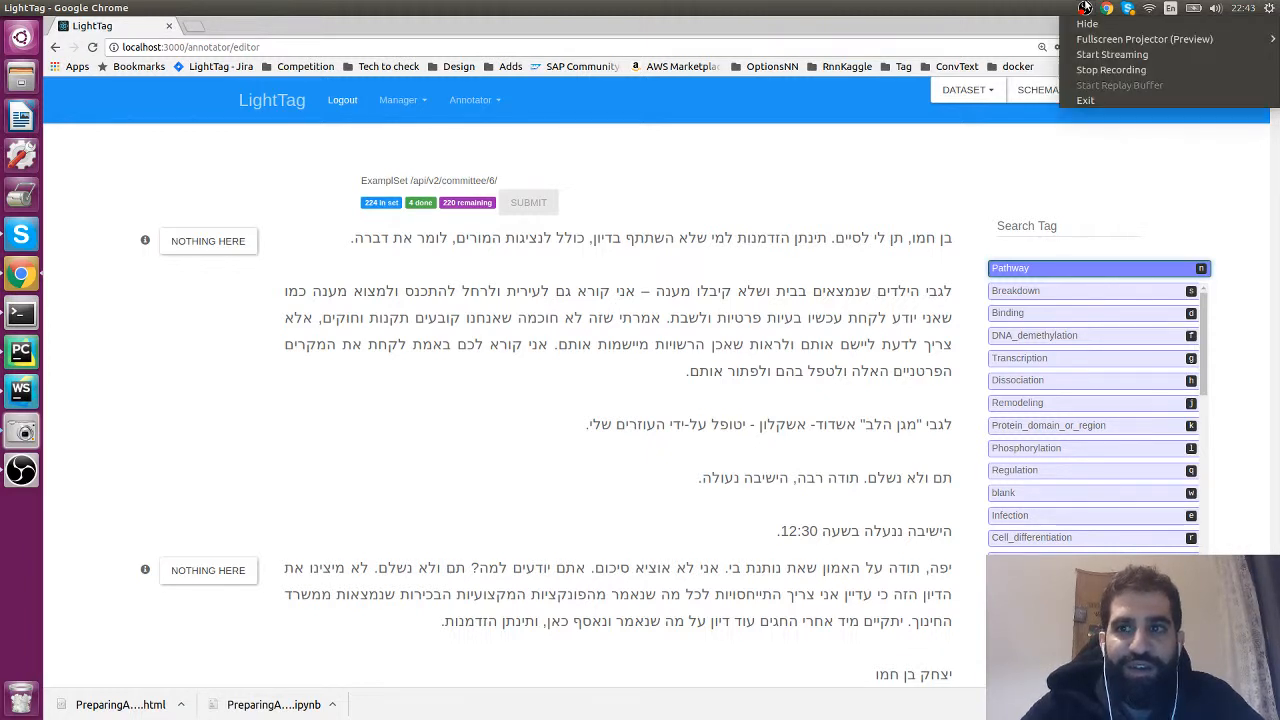